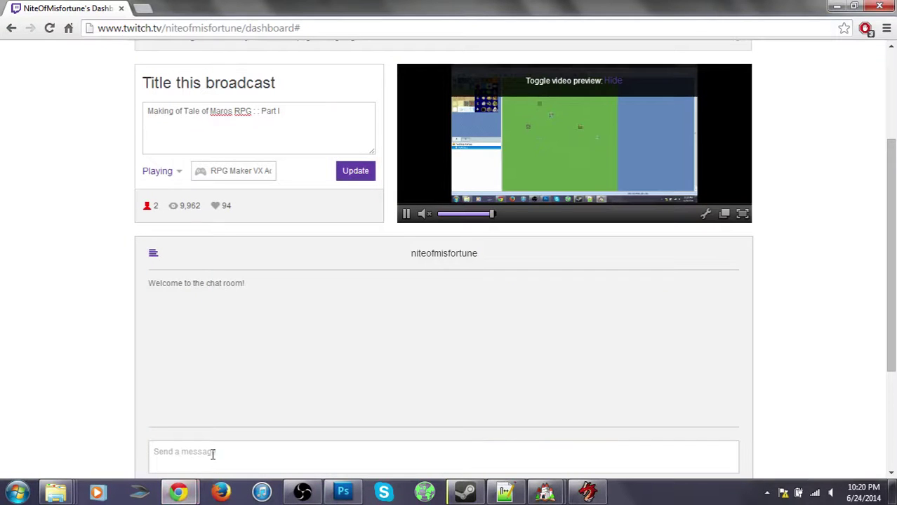
# Bring the RPG Maker VX Ace editor with the Testing Range project to the front
pyautogui.click(211, 443)
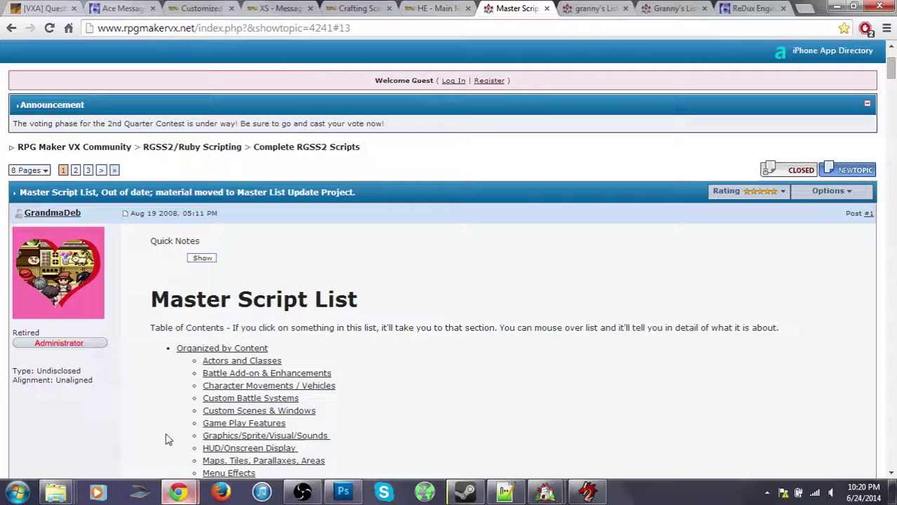
pyautogui.click(591, 495)
# Switch from the Testing Range editor to the Crafting Demo project window
pyautogui.click(549, 495)
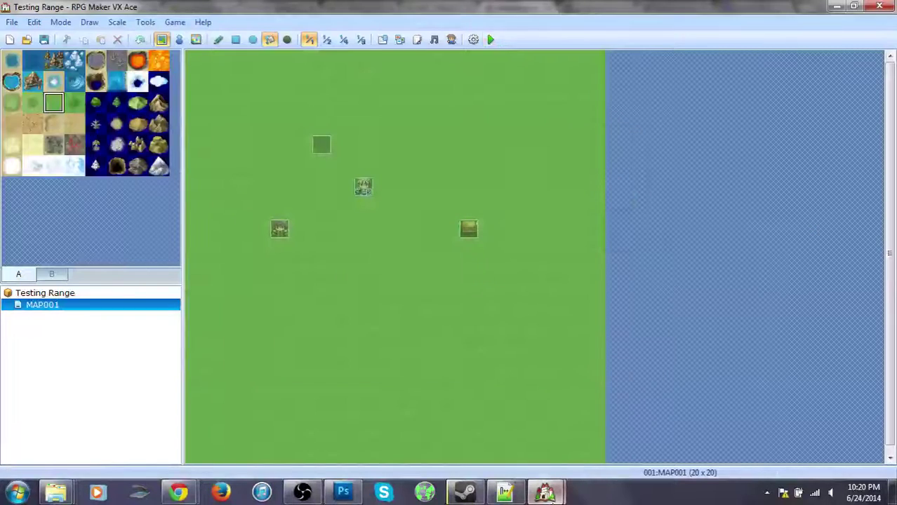
pyautogui.moveTo(548, 495)
pyautogui.click(575, 421)
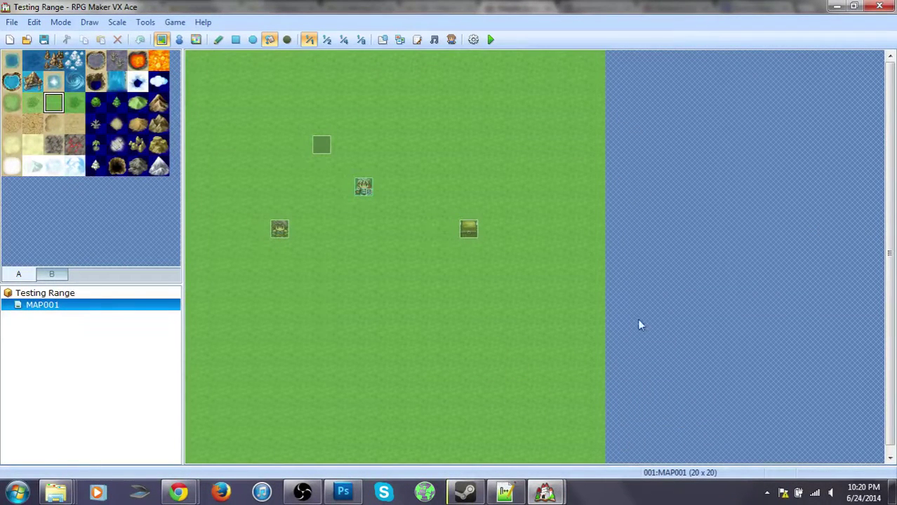
pyautogui.rightClick(546, 494)
pyautogui.click(314, 457)
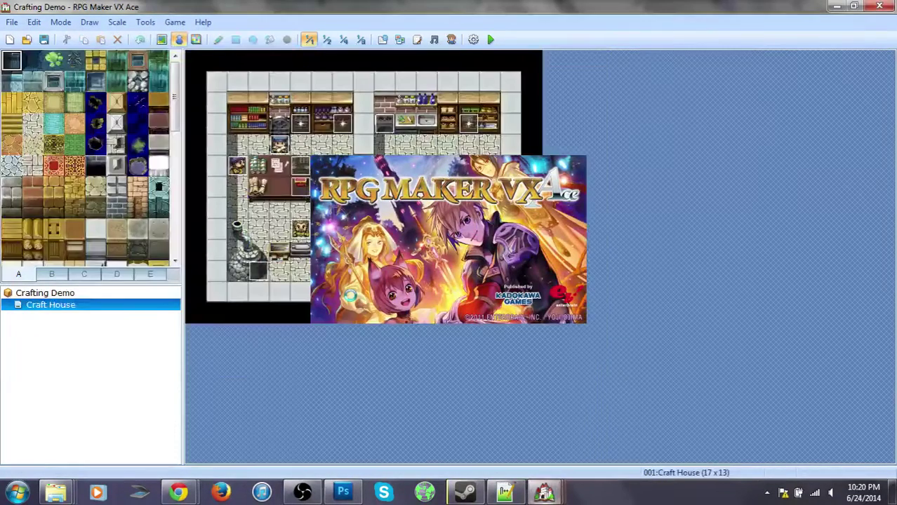
# Start a new project and begin entering Tale of Maros as its folder name
pyautogui.click(12, 22)
pyautogui.click(28, 40)
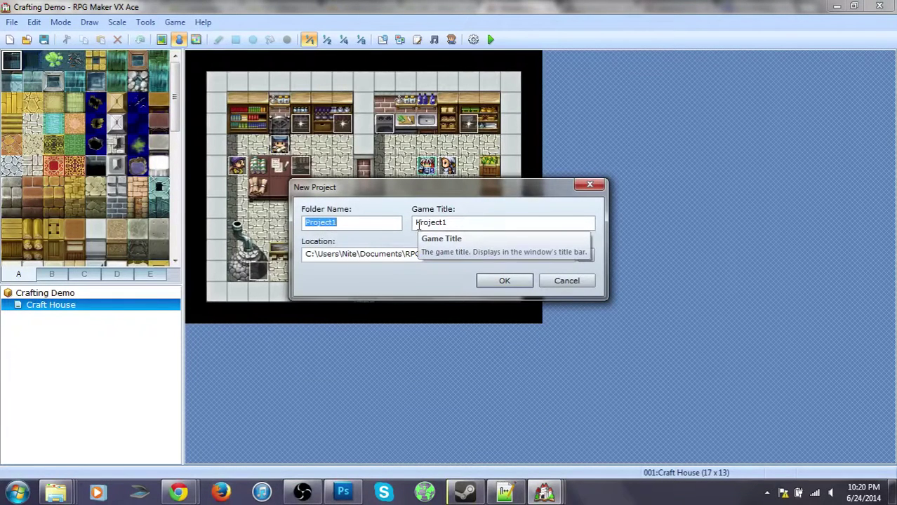
pyautogui.write('Tale of Maros')
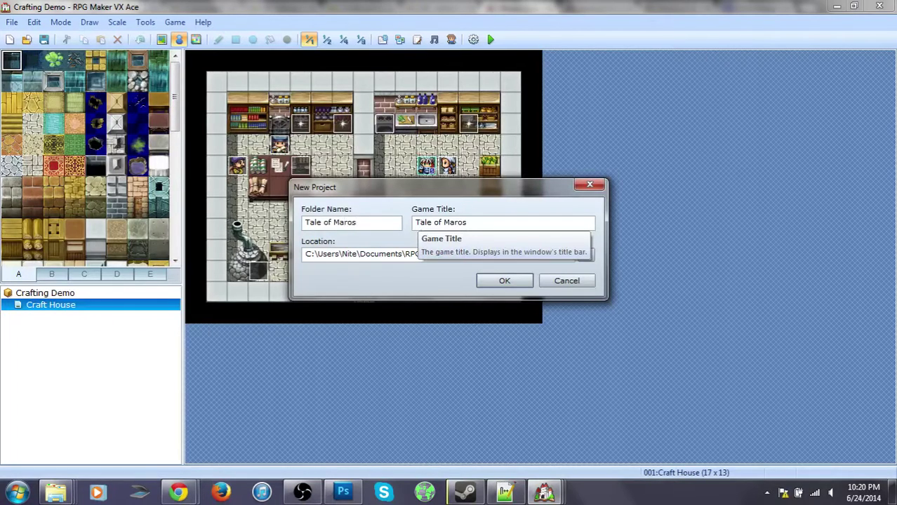
# Delete the Tale of Maros Demo folder from the RPGVXAce projects folder to the Recycle Bin
pyautogui.moveTo(56, 493)
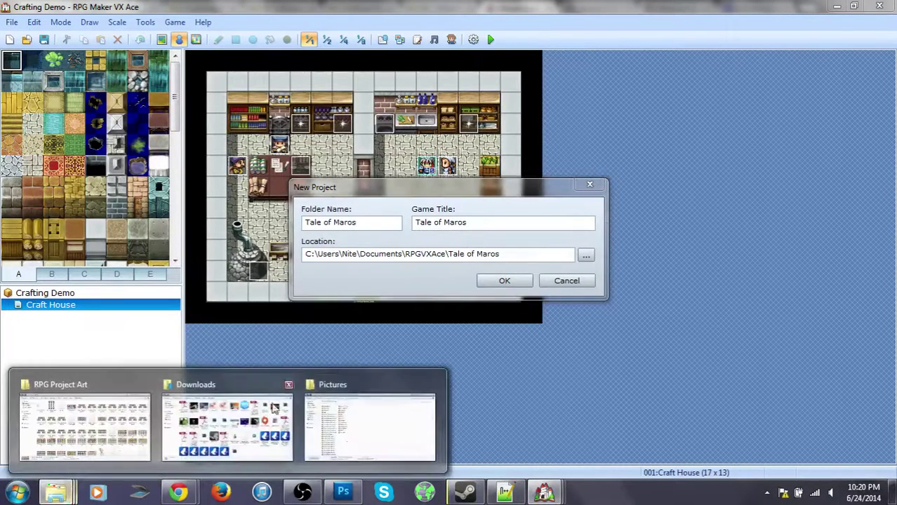
pyautogui.click(340, 421)
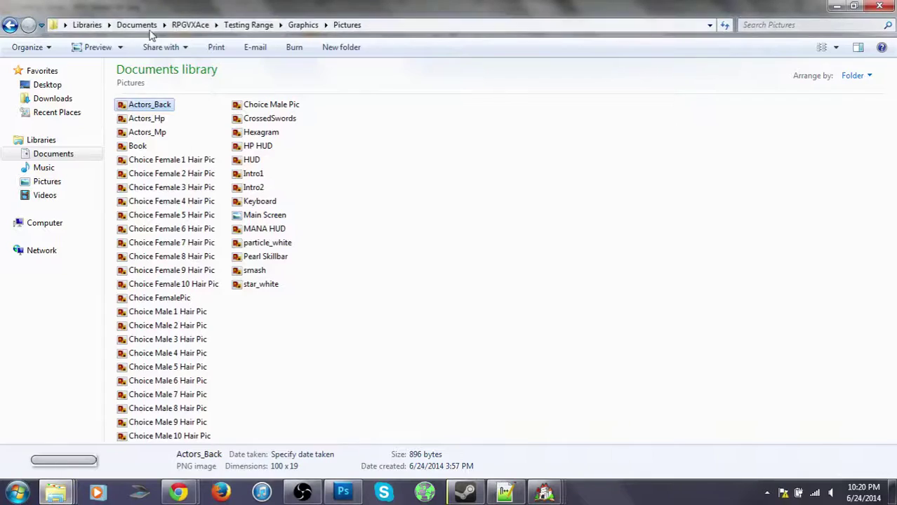
pyautogui.click(189, 26)
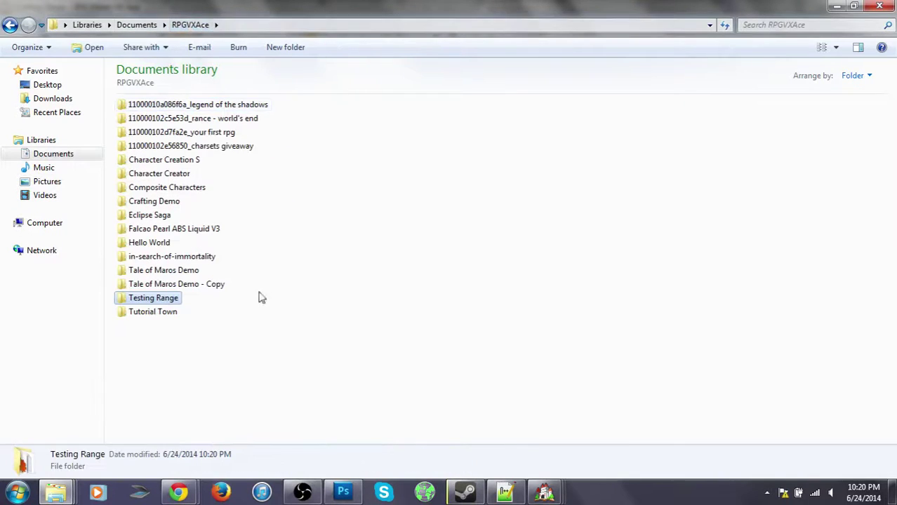
pyautogui.click(164, 272)
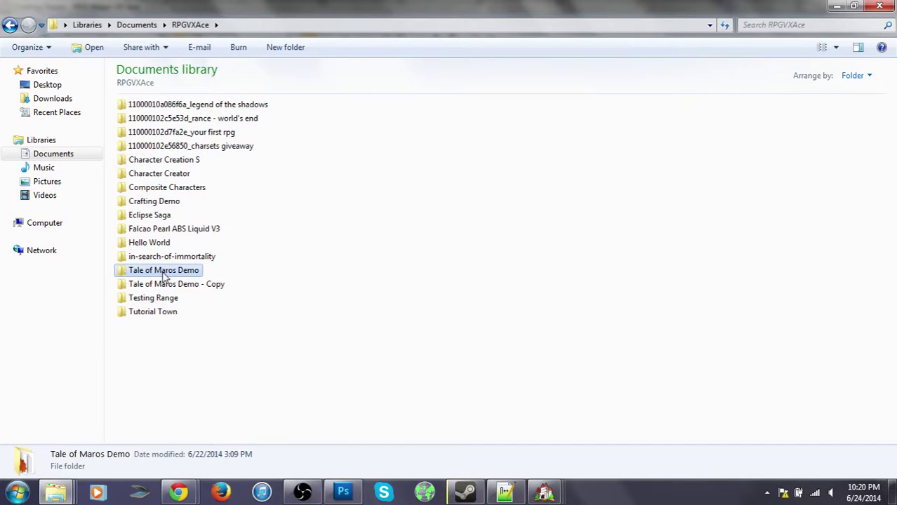
pyautogui.press('Delete')
pyautogui.click(477, 303)
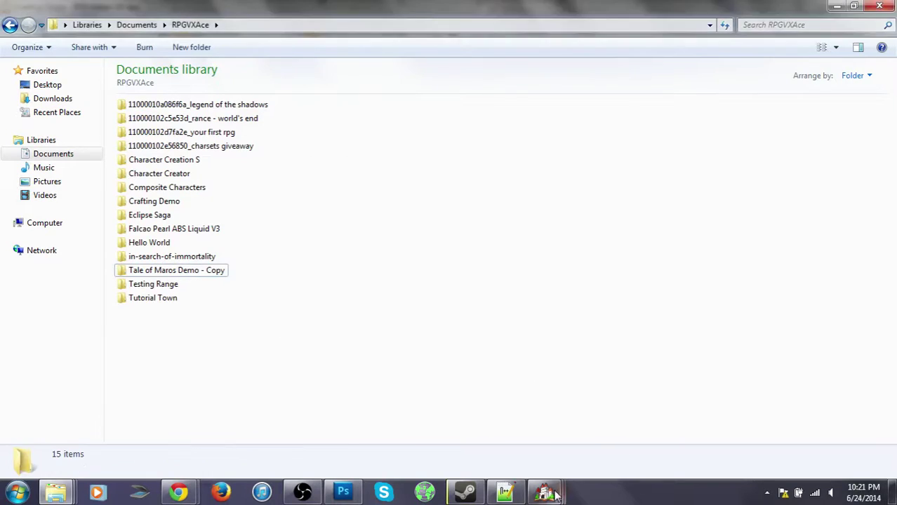
pyautogui.click(554, 494)
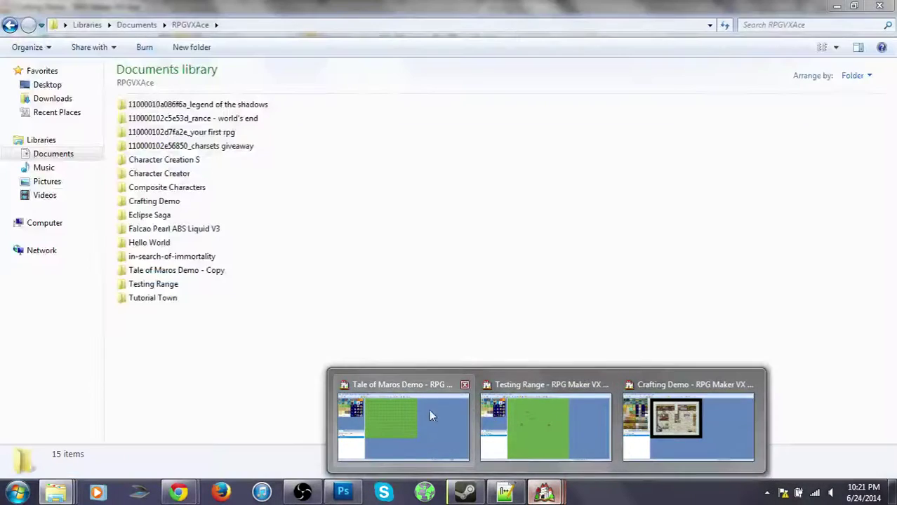
# Append Demo to the folder name and accept overwriting both the local and Cloud copies
pyautogui.click(712, 449)
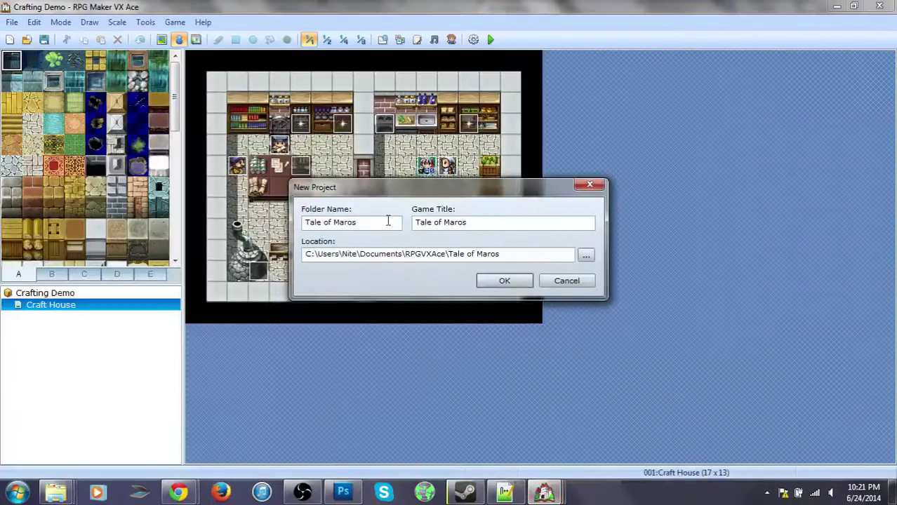
pyautogui.write('Demo')
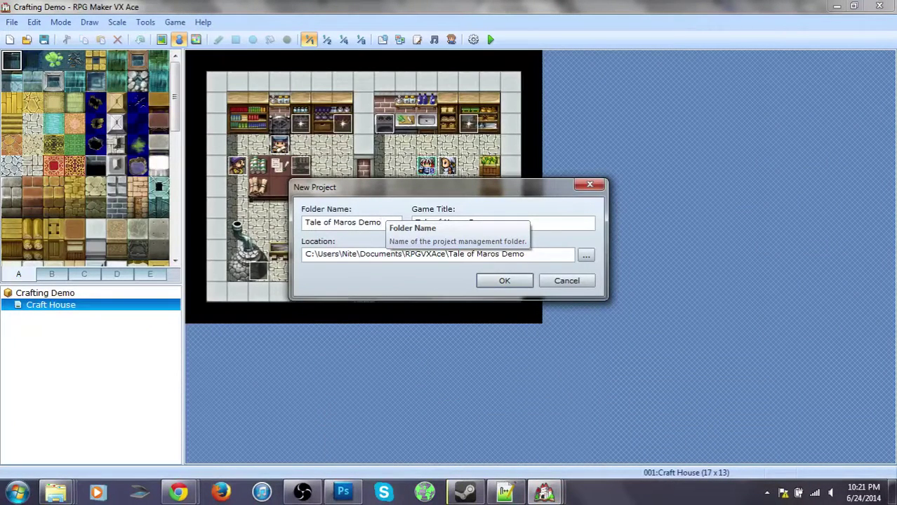
pyautogui.click(505, 281)
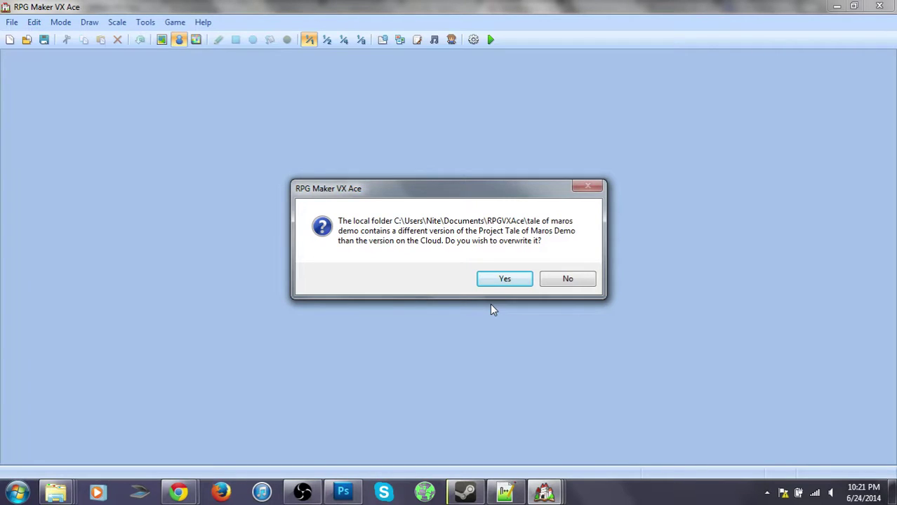
pyautogui.click(501, 279)
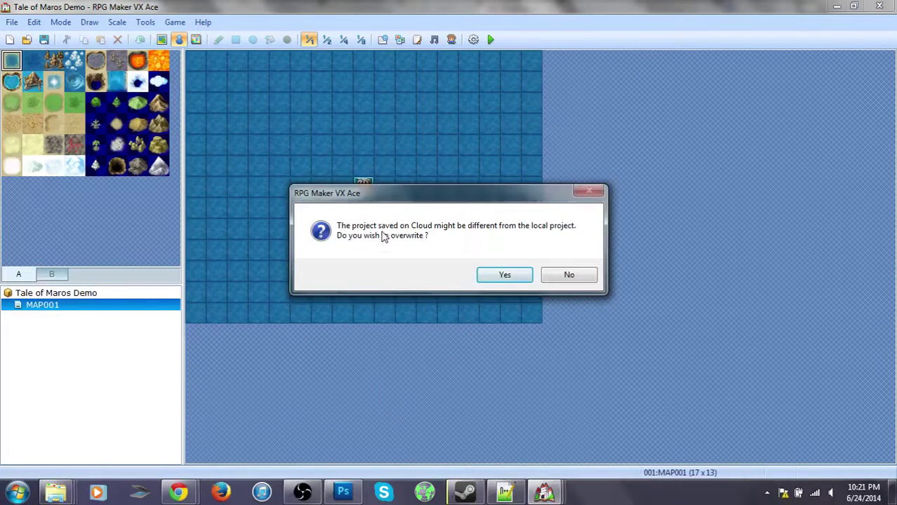
pyautogui.click(504, 275)
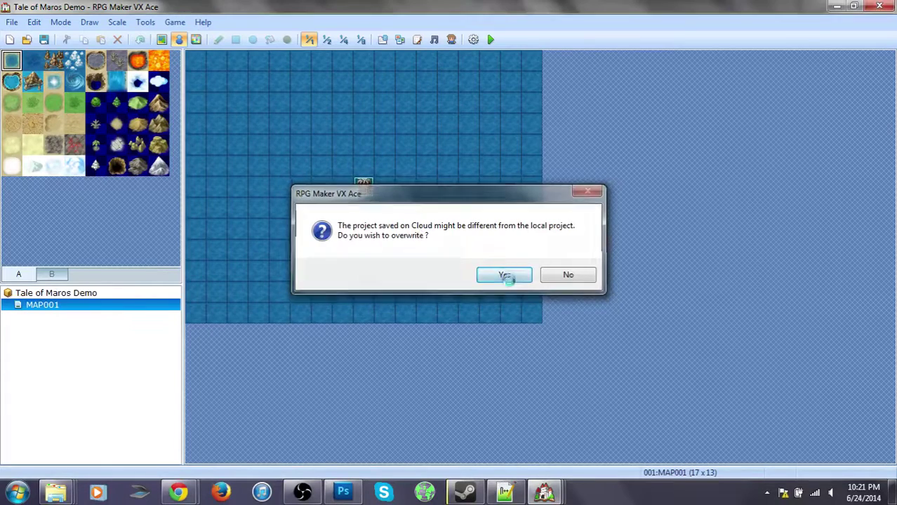
# Browse Tale of Maros Demo's Graphics > Parallaxes and Pictures folders, then minimise Explorer
pyautogui.moveTo(56, 494)
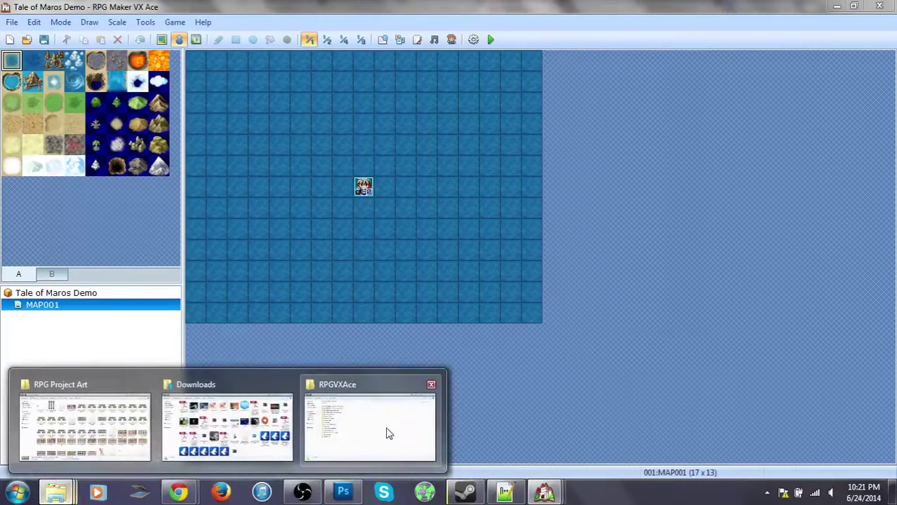
pyautogui.click(334, 439)
pyautogui.doubleClick(189, 271)
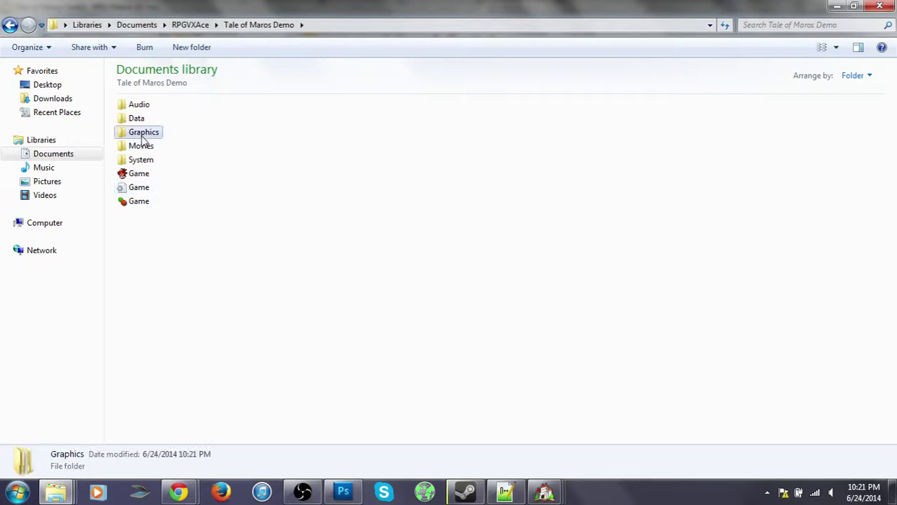
pyautogui.doubleClick(141, 134)
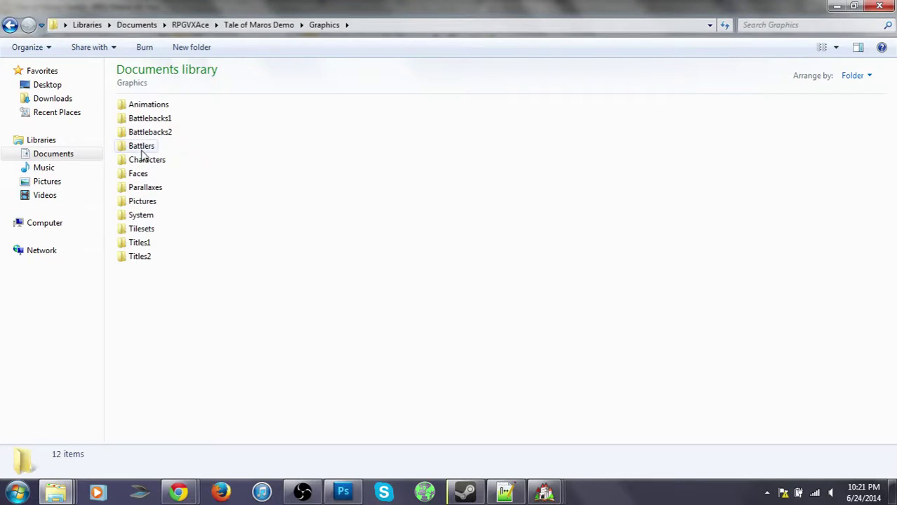
pyautogui.doubleClick(145, 188)
pyautogui.click(10, 25)
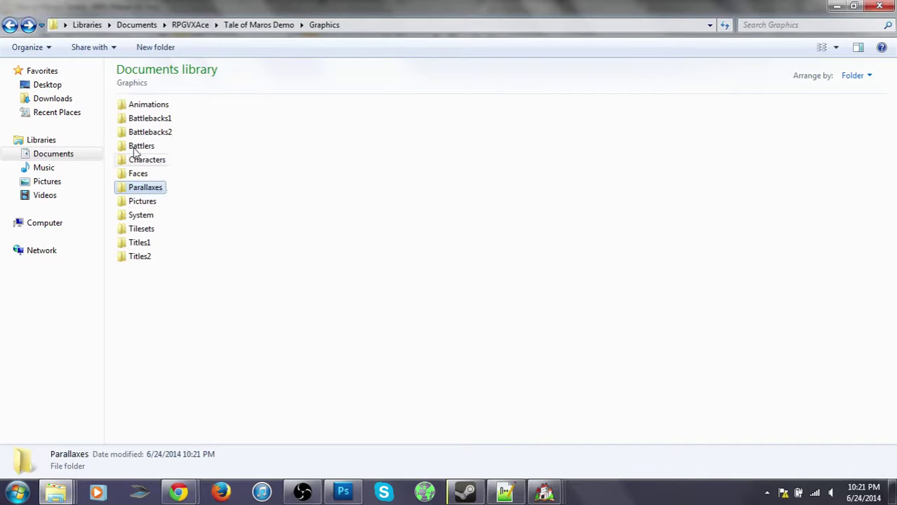
pyautogui.doubleClick(144, 201)
pyautogui.click(147, 119)
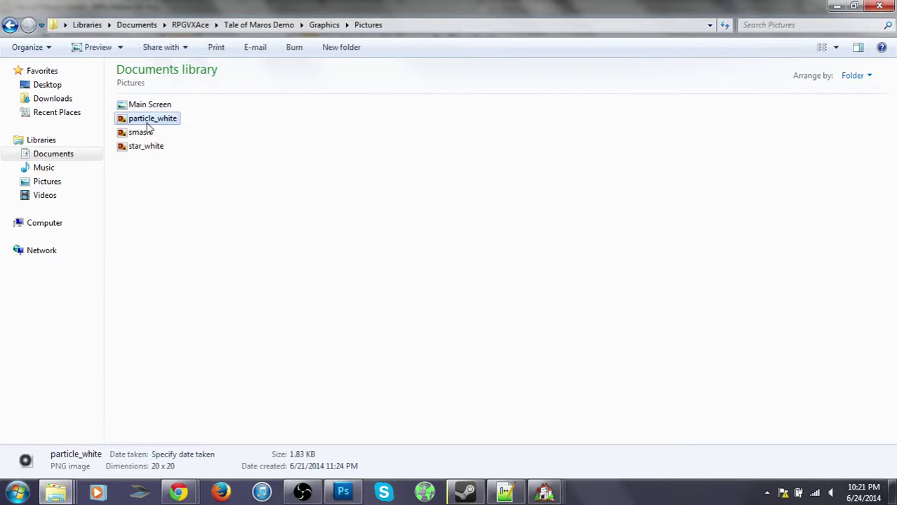
pyautogui.click(879, 6)
# Try deleting Tale of Maros Demo from Documents > RPGVXAce, dismissing the folder-in-use error
pyautogui.click(17, 493)
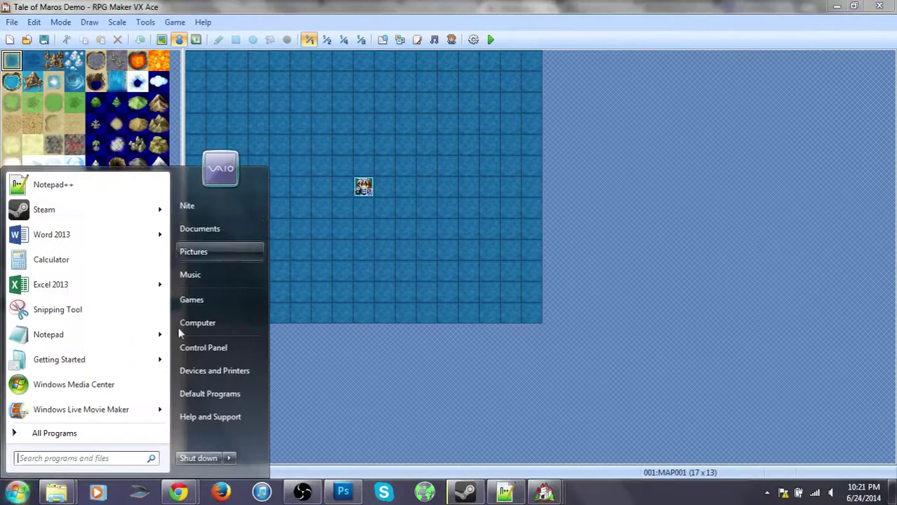
pyautogui.click(556, 242)
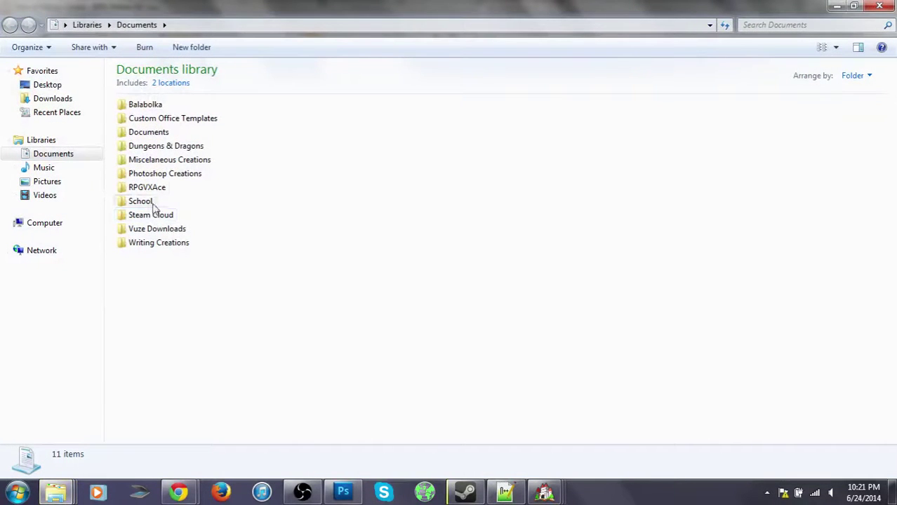
pyautogui.doubleClick(147, 187)
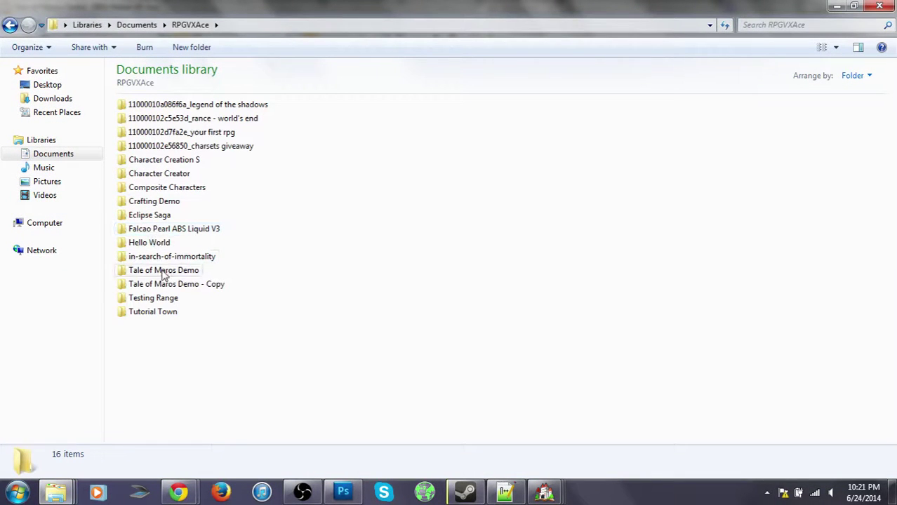
pyautogui.click(162, 272)
pyautogui.press('Delete')
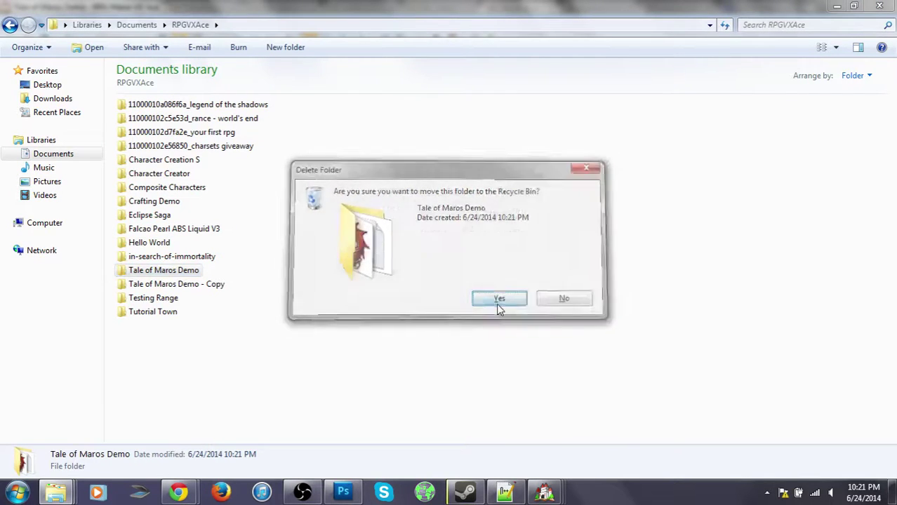
pyautogui.click(497, 304)
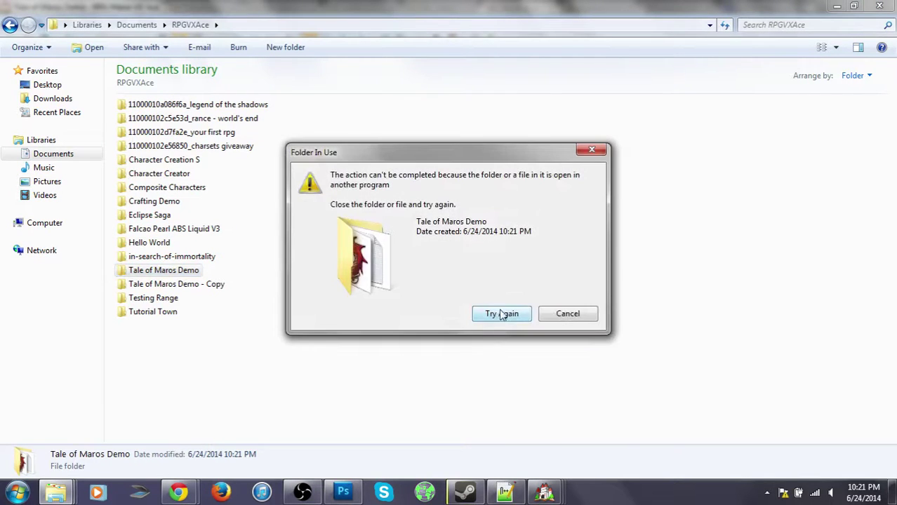
pyautogui.click(568, 314)
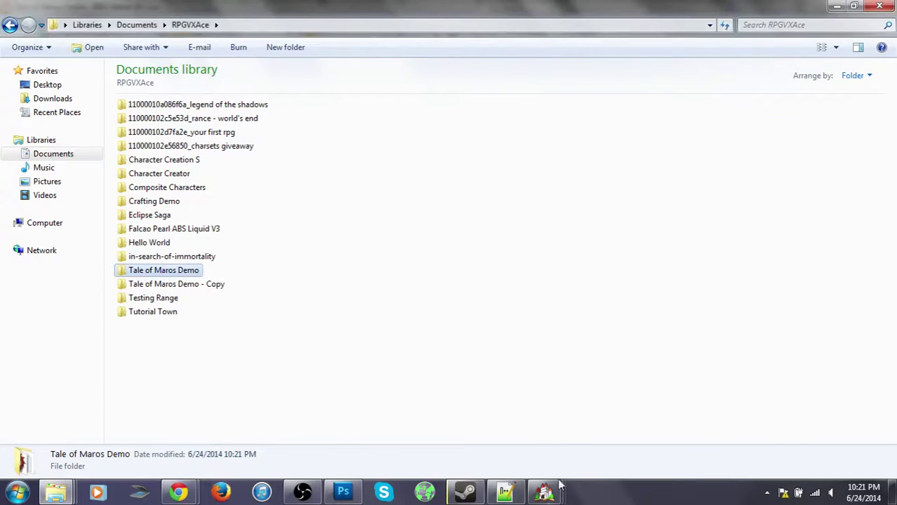
# Close the open project, delete the folder successfully, and relaunch the RPG Maker VX Ace editor
pyautogui.moveTo(556, 489)
pyautogui.moveTo(709, 441)
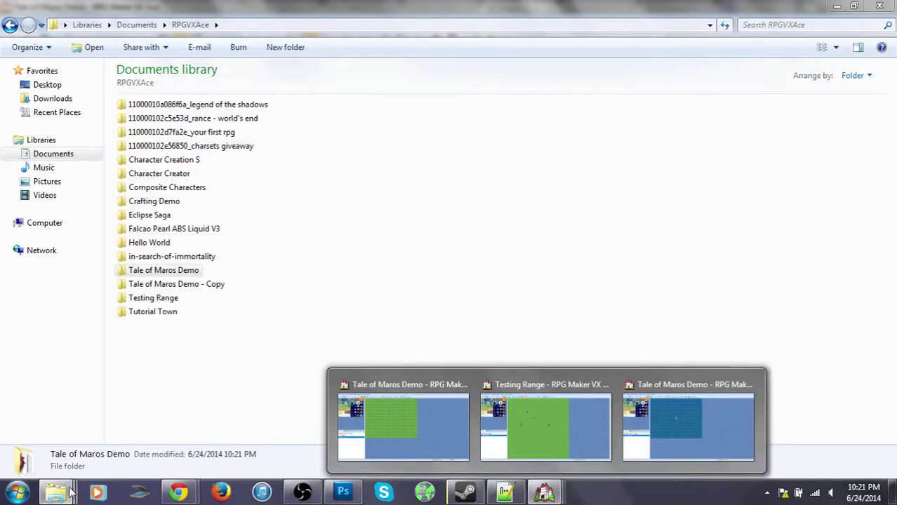
pyautogui.moveTo(56, 493)
pyautogui.click(545, 492)
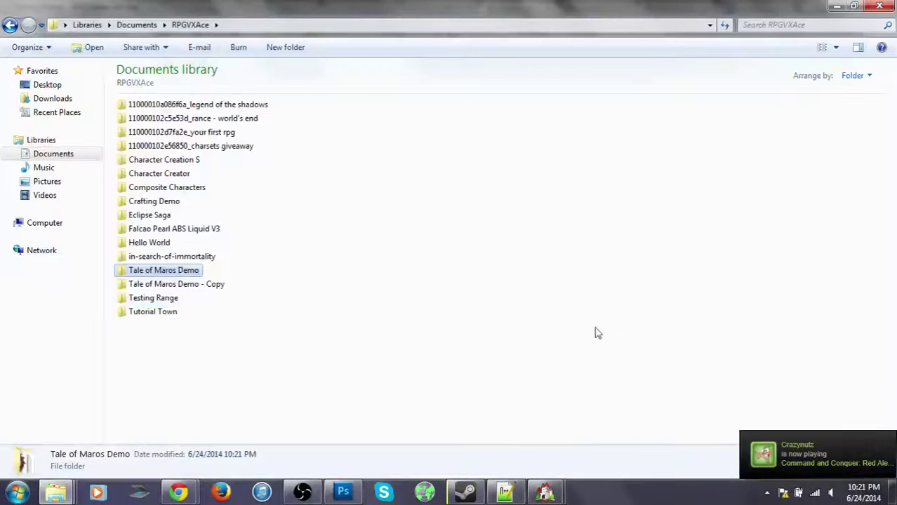
pyautogui.press('Delete')
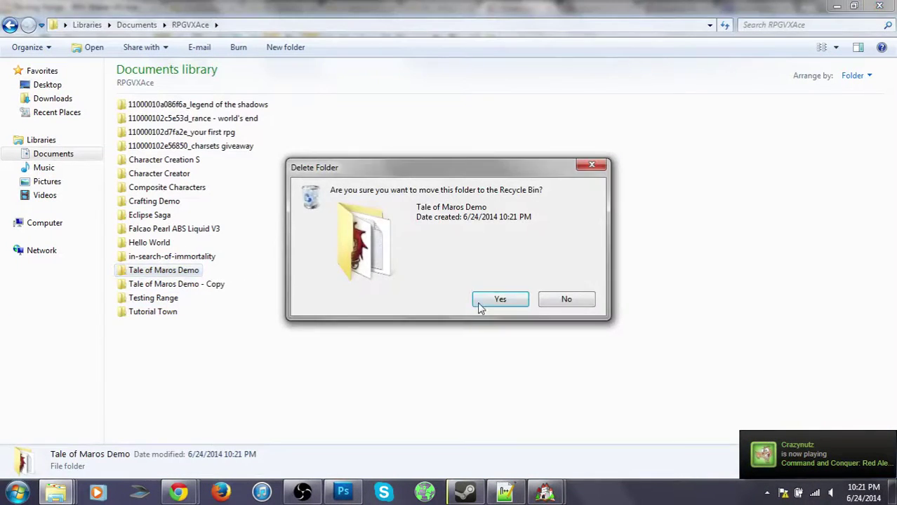
pyautogui.click(497, 298)
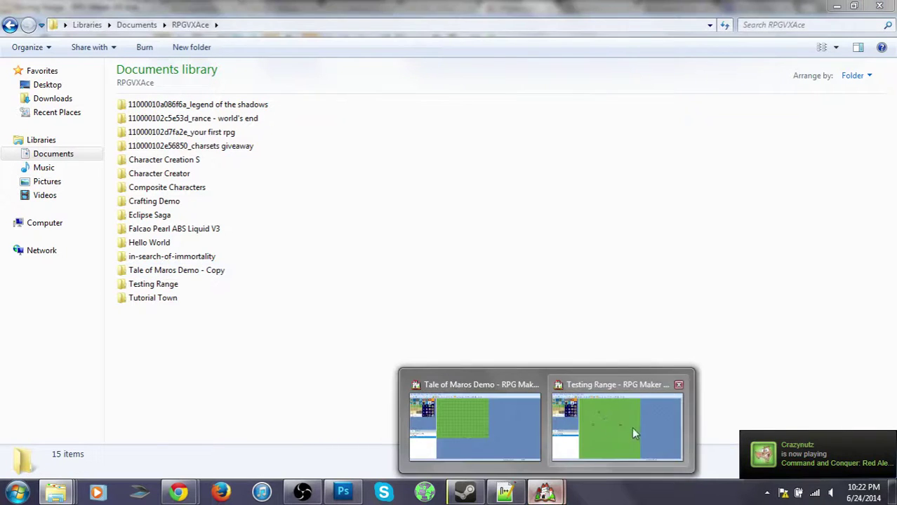
pyautogui.rightClick(545, 493)
pyautogui.click(535, 429)
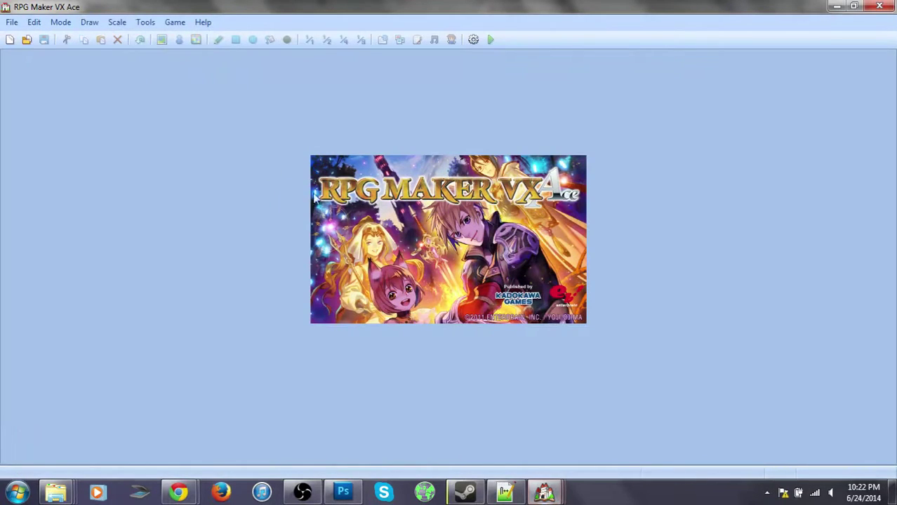
# Create a new project named Tale of Maros Demo, accepting both local and cloud overwrite prompts
pyautogui.click(12, 22)
pyautogui.click(37, 40)
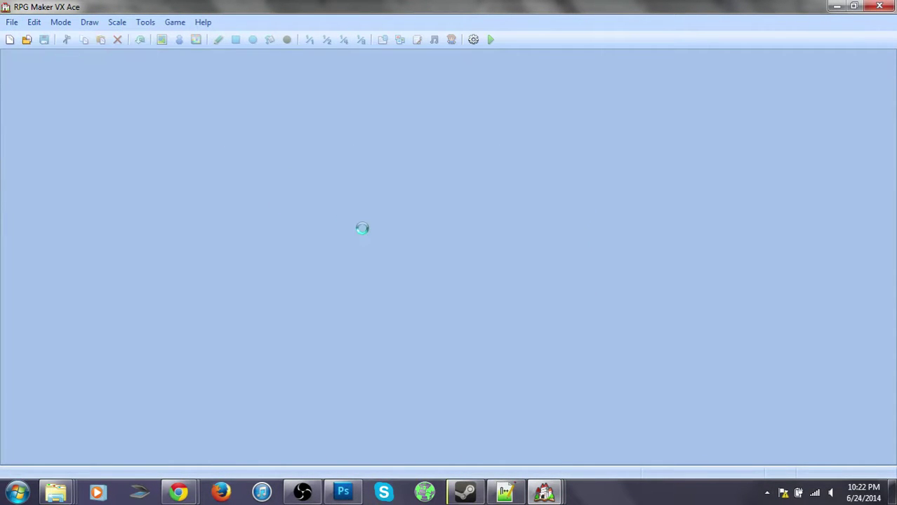
pyautogui.write('Tale of')
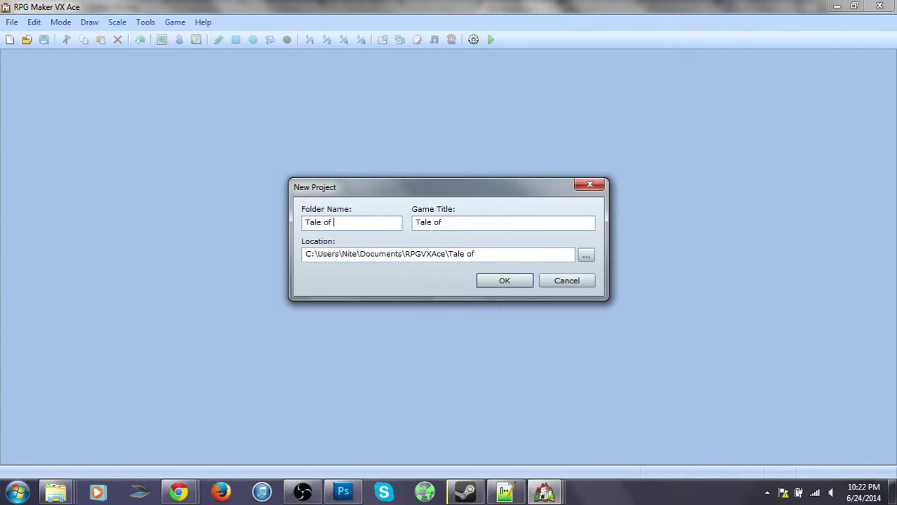
pyautogui.write(' Maros Demo')
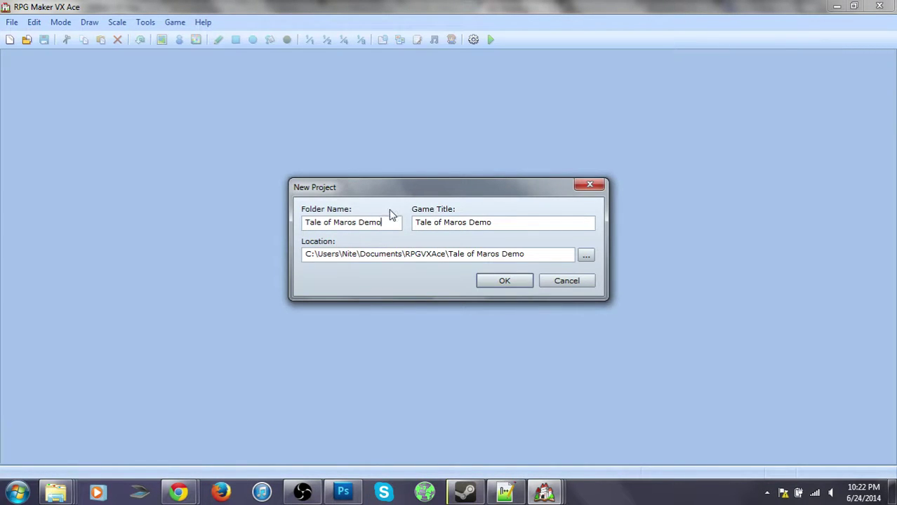
pyautogui.click(511, 284)
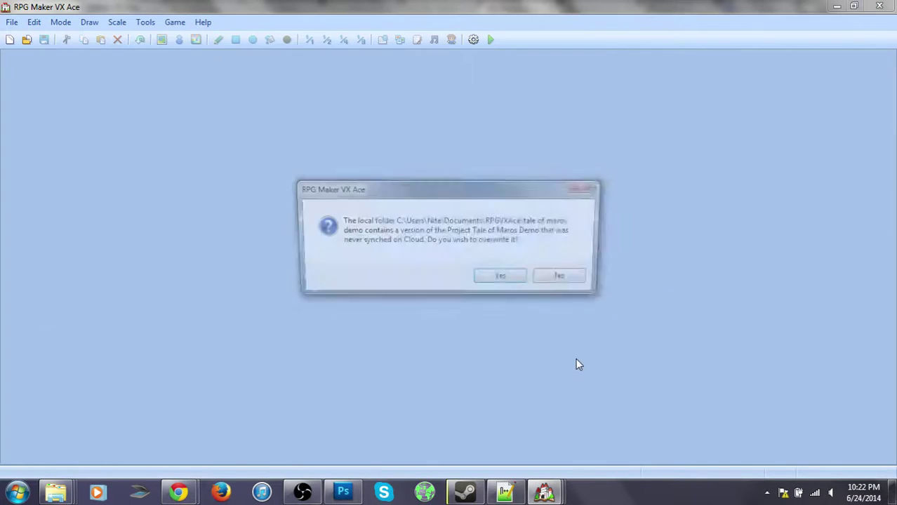
pyautogui.click(502, 279)
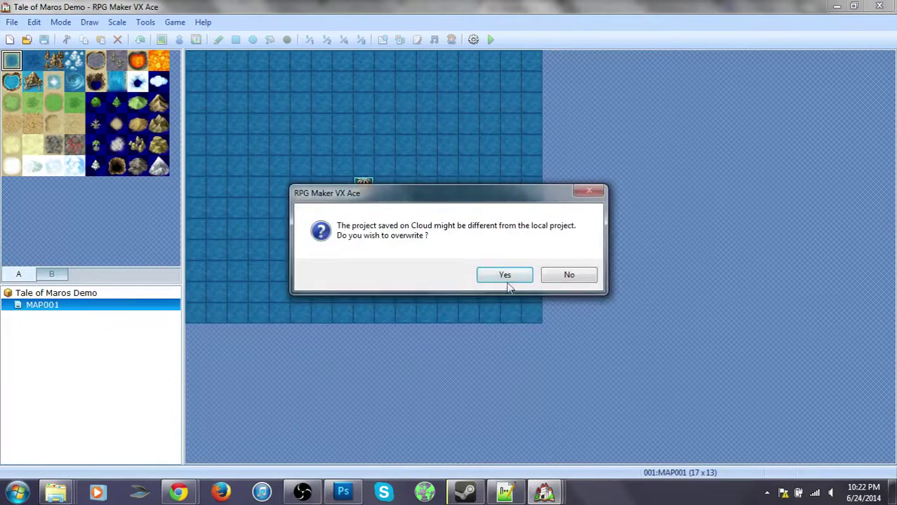
pyautogui.click(504, 275)
# Open Tale of Maros Demo > Graphics > Pictures and preview the particle_white image
pyautogui.moveTo(55, 492)
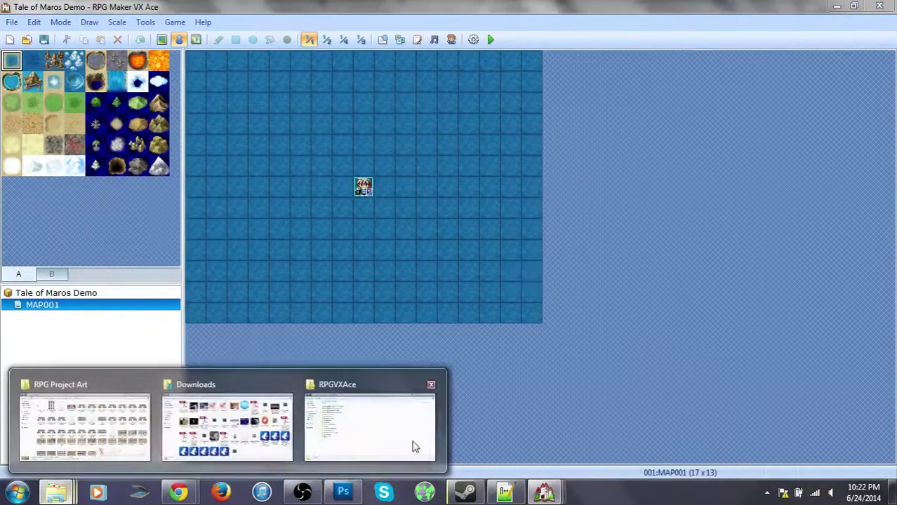
pyautogui.click(414, 447)
pyautogui.doubleClick(160, 271)
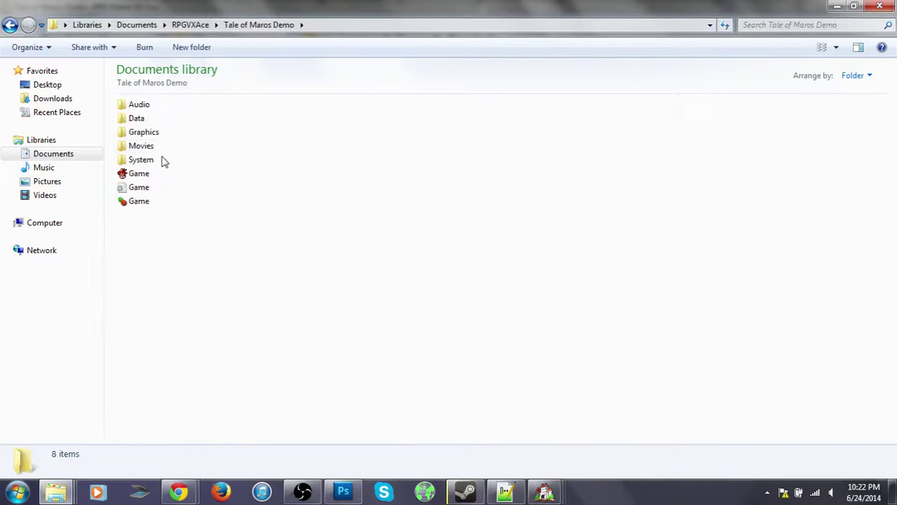
pyautogui.doubleClick(144, 134)
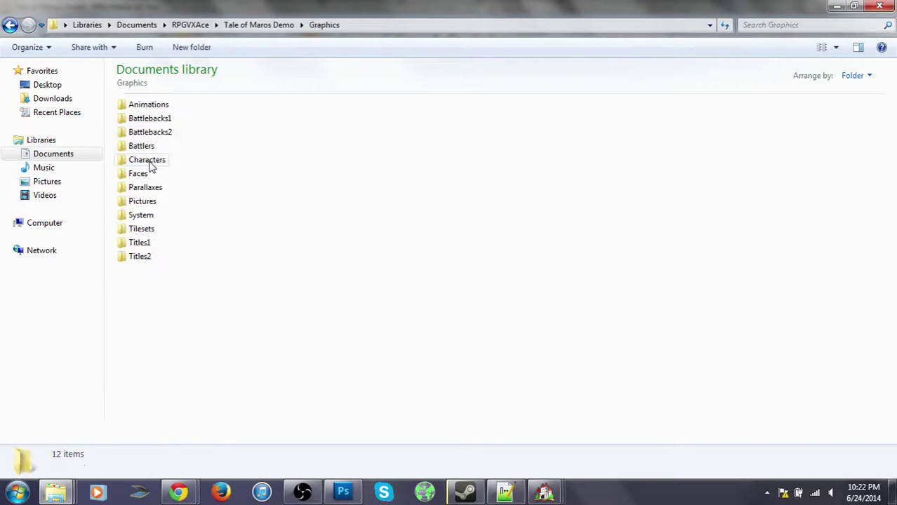
pyautogui.doubleClick(142, 203)
pyautogui.click(150, 121)
pyautogui.doubleClick(150, 121)
pyautogui.click(878, 5)
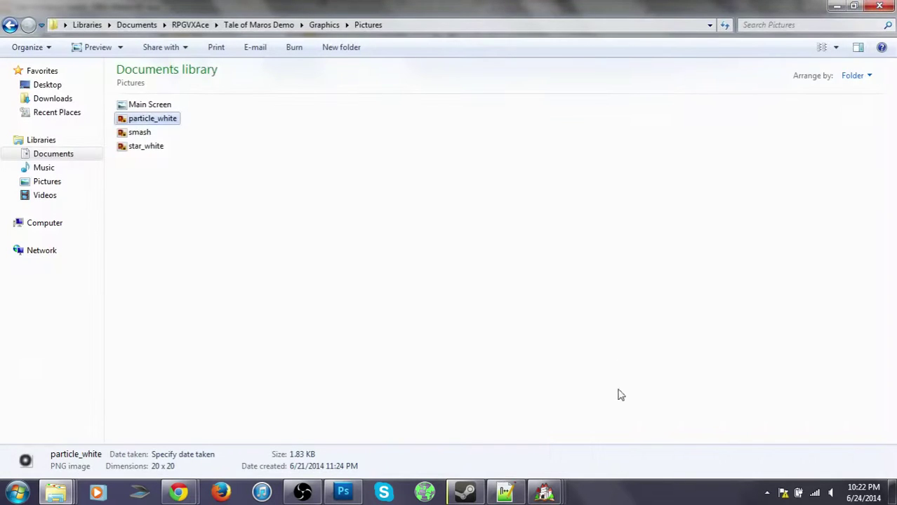
# Back in the editor, create a new project with the folder name Tale of Maros
pyautogui.moveTo(74, 496)
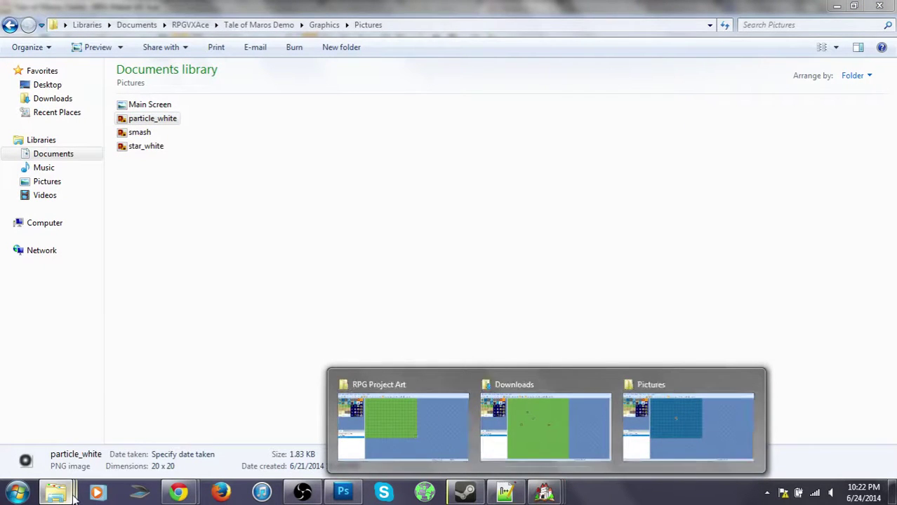
pyautogui.moveTo(545, 494)
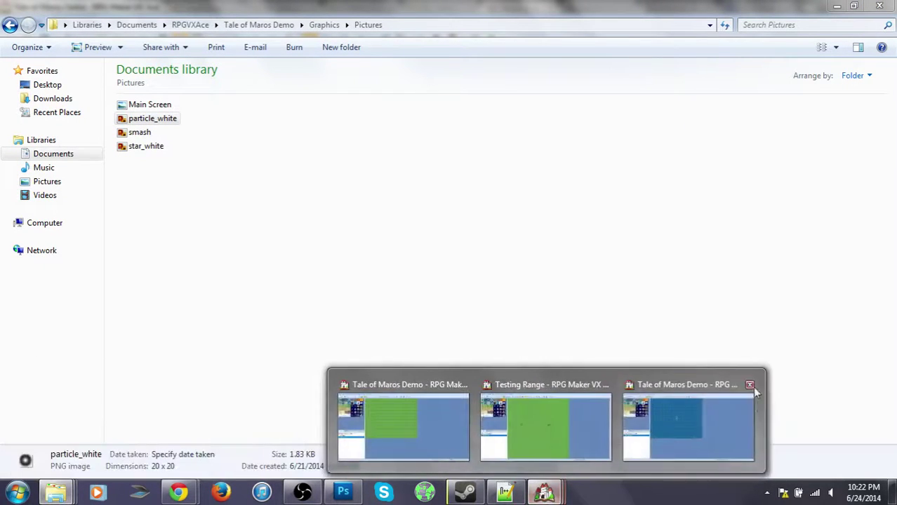
pyautogui.click(744, 430)
pyautogui.click(12, 22)
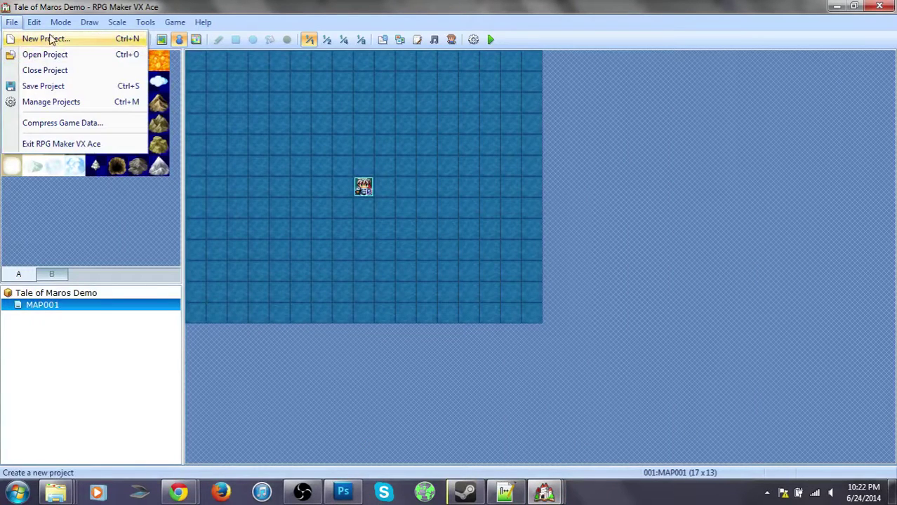
pyautogui.click(51, 40)
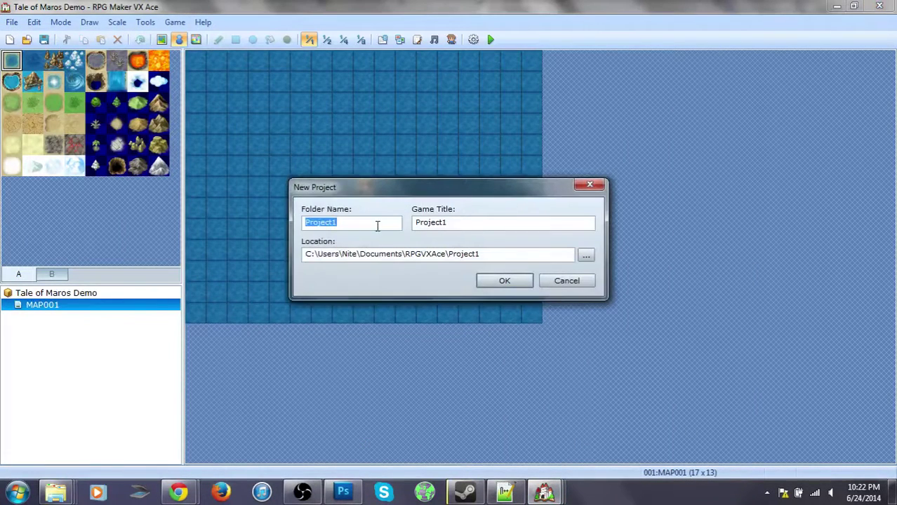
pyautogui.write('Tale of Maros')
pyautogui.press('Return')
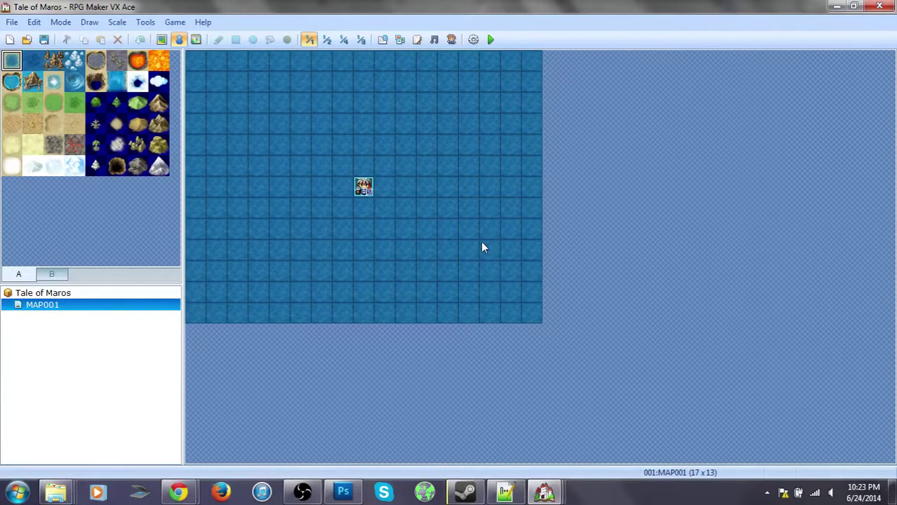
# In the design notes, replace the first To-Do item's leading x with 1
pyautogui.click(505, 493)
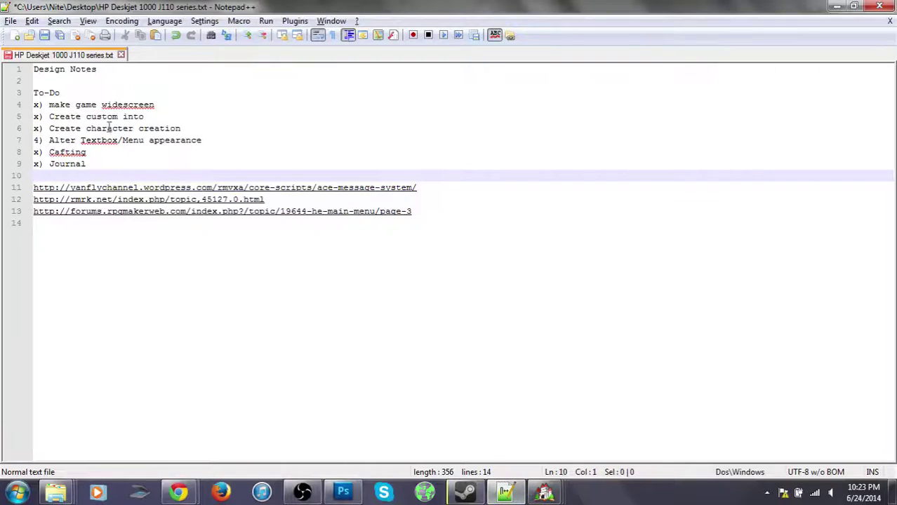
pyautogui.moveTo(129, 174); pyautogui.dragTo(40, 104)
pyautogui.click(346, 167)
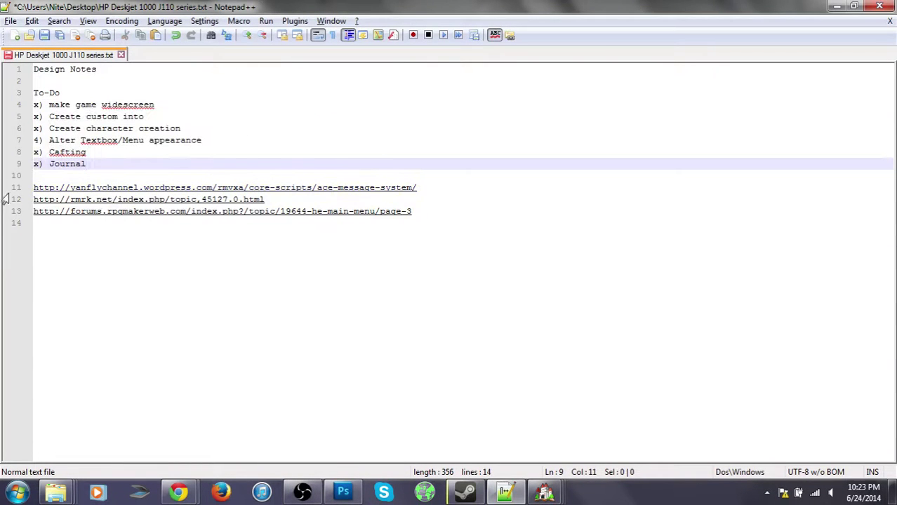
pyautogui.moveTo(155, 105); pyautogui.dragTo(35, 104)
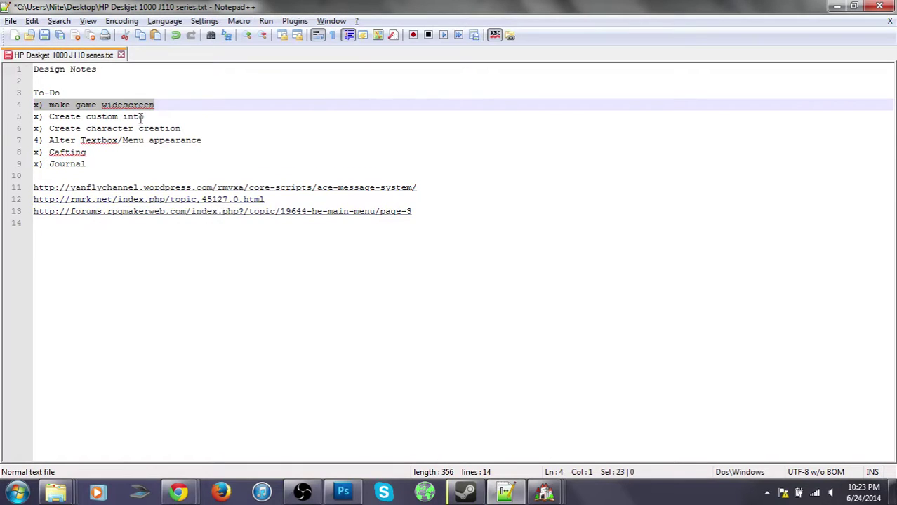
pyautogui.click(40, 105)
pyautogui.hotkey('shift', 'Left')
pyautogui.write('1')
pyautogui.press('Escape')
# Replace the x markers on the following To-Do items with 2, 3, 4 and 5
pyautogui.click(40, 117)
pyautogui.hotkey('shift', 'Left')
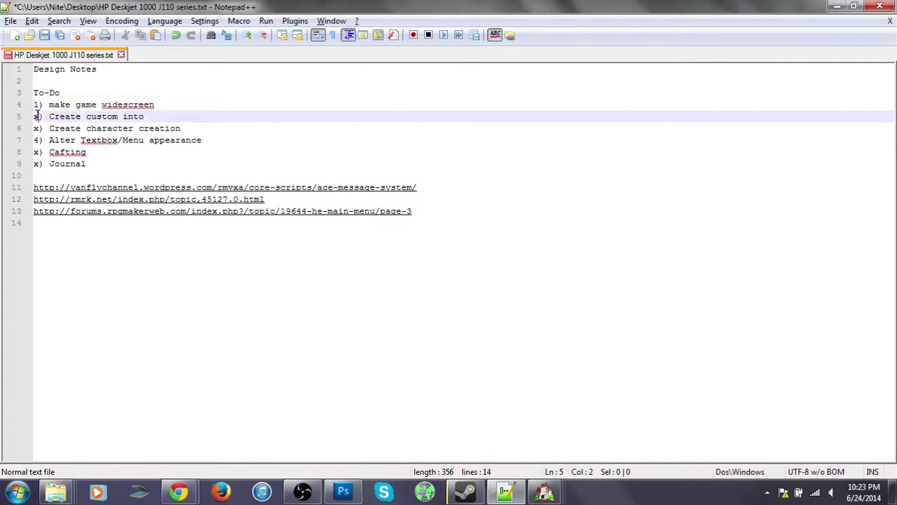
pyautogui.write('2')
pyautogui.click(39, 128)
pyautogui.hotkey('shift', 'Left')
pyautogui.write('3')
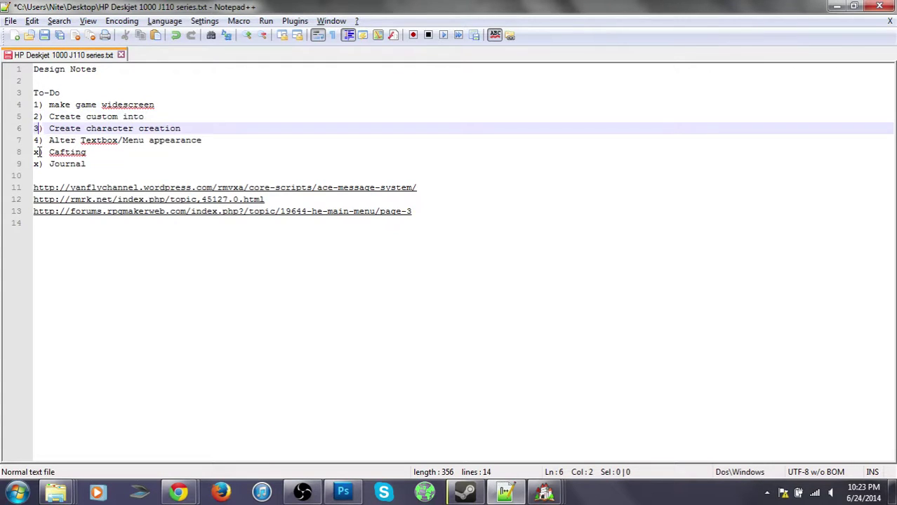
pyautogui.click(39, 152)
pyautogui.hotkey('shift', 'Left')
pyautogui.write('4')
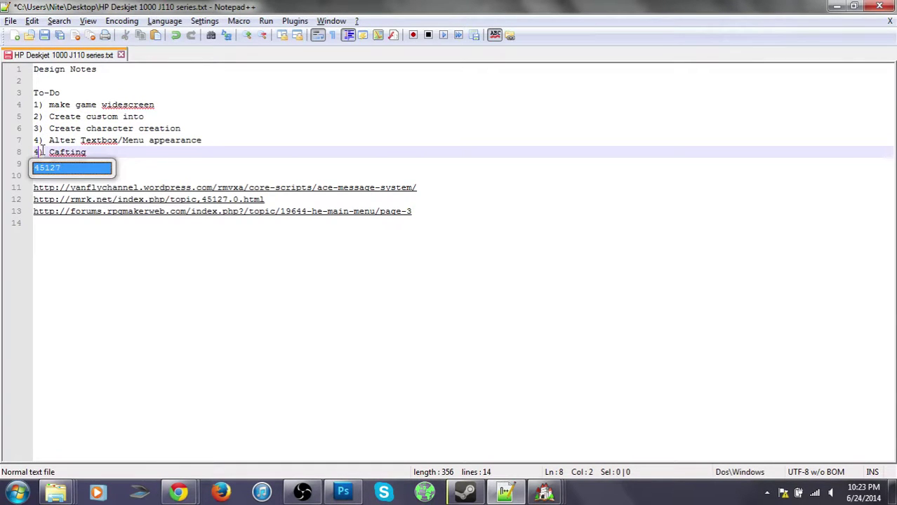
pyautogui.hotkey('shift', 'Left')
pyautogui.write('5')
# Number the Journal item 6 and save the design notes
pyautogui.click(39, 163)
pyautogui.hotkey('shift', 'Left')
pyautogui.write('6')
pyautogui.click(146, 166)
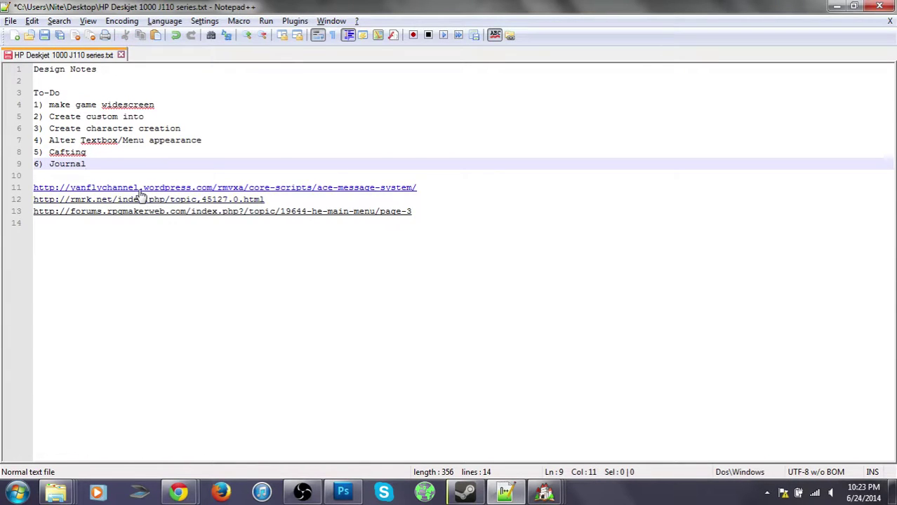
pyautogui.hotkey('ctrl', 's')
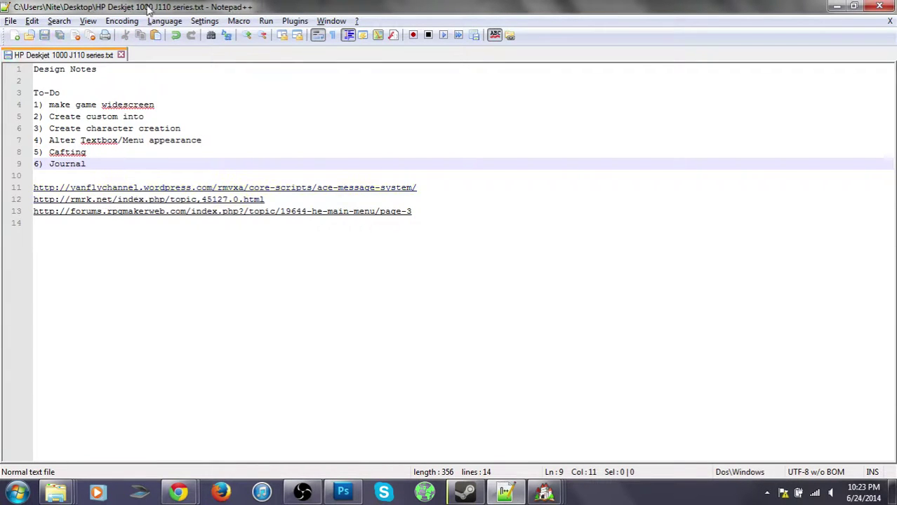
# Delete the default MAP001 from the Tale of Maros project
pyautogui.moveTo(545, 494)
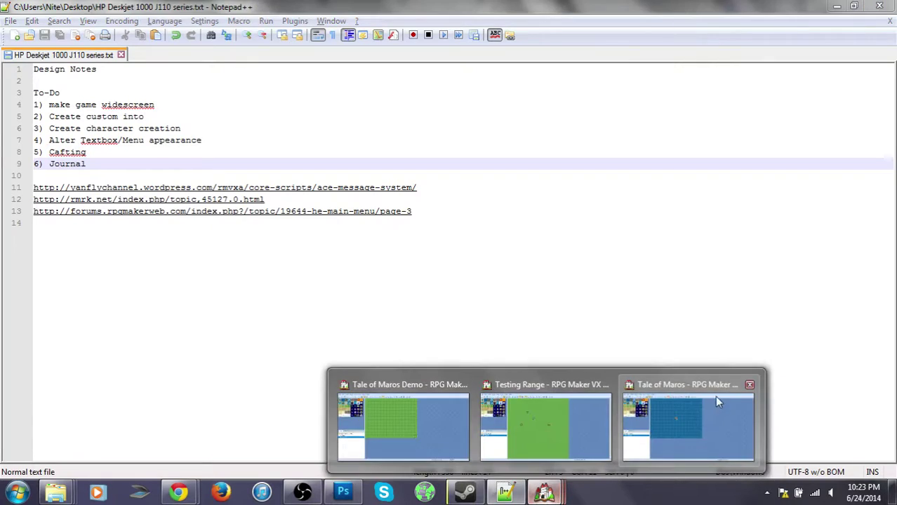
pyautogui.click(713, 397)
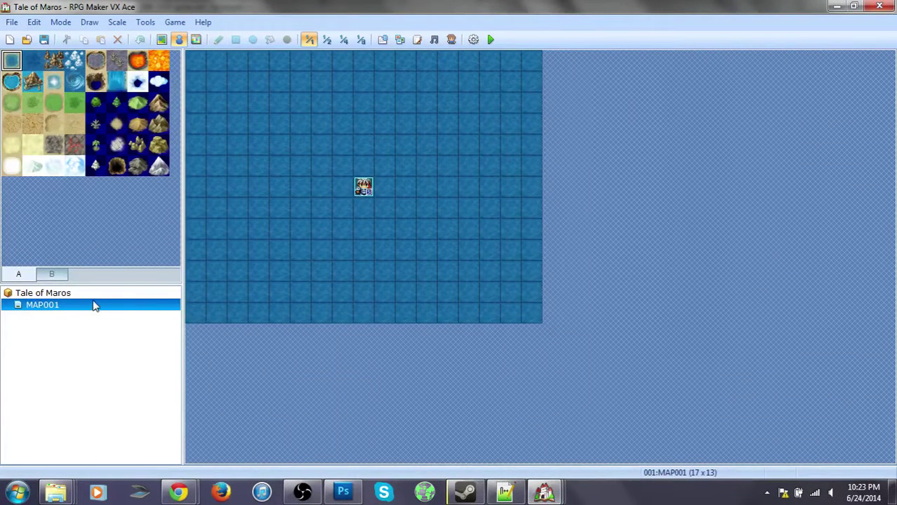
pyautogui.press('Delete')
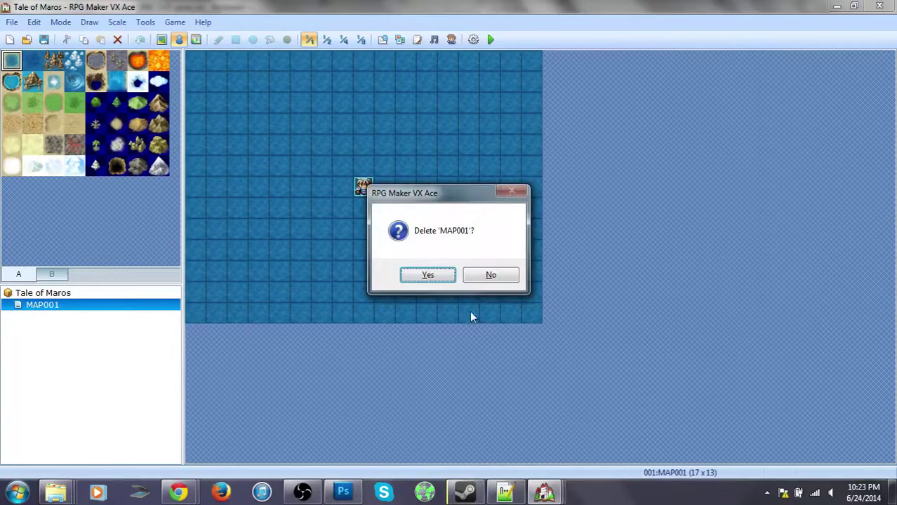
pyautogui.click(425, 277)
# Create a new map in the project named Intro
pyautogui.rightClick(28, 293)
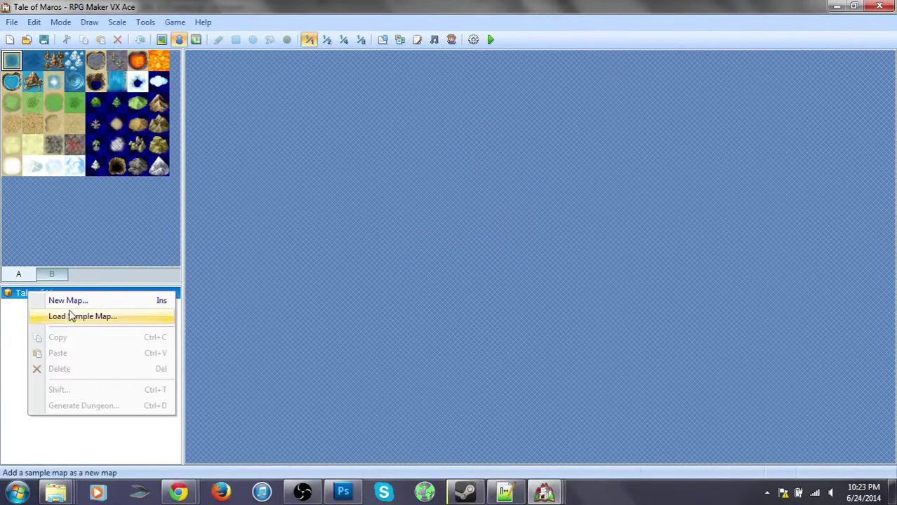
pyautogui.click(68, 301)
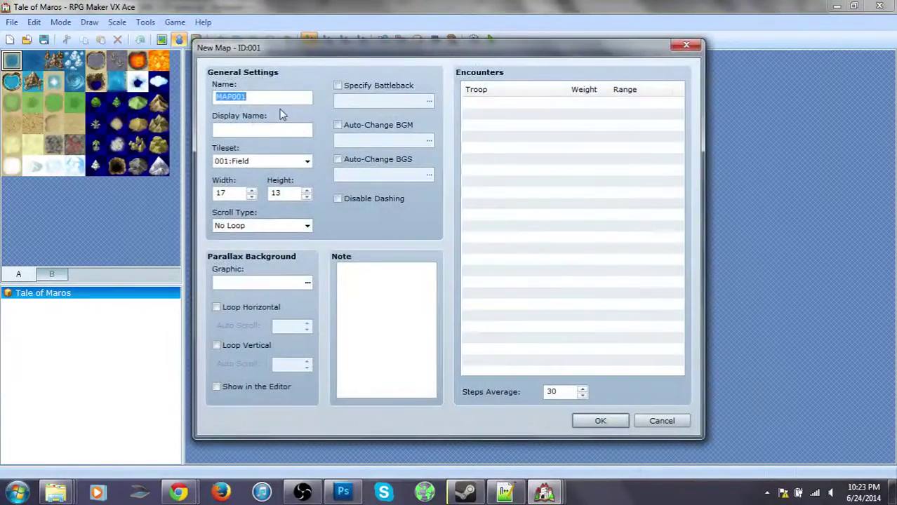
pyautogui.write('Intro')
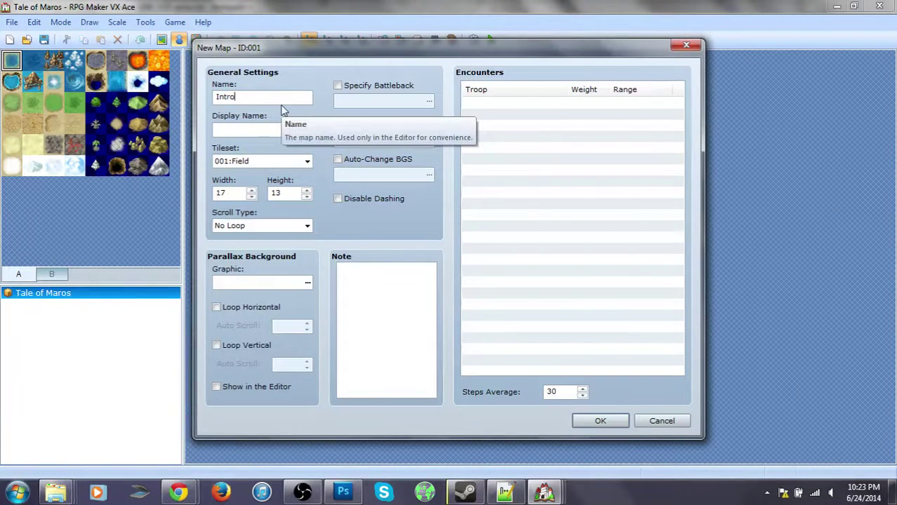
pyautogui.press('Return')
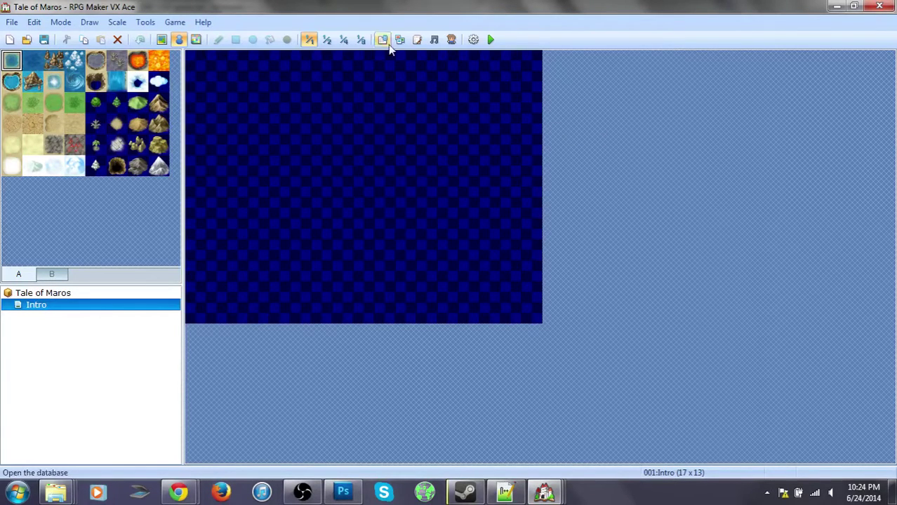
# Attempt a test play, saving the project, and dismiss the missing start position error
pyautogui.click(416, 40)
pyautogui.click(713, 10)
pyautogui.hotkey('alt', 'F4')
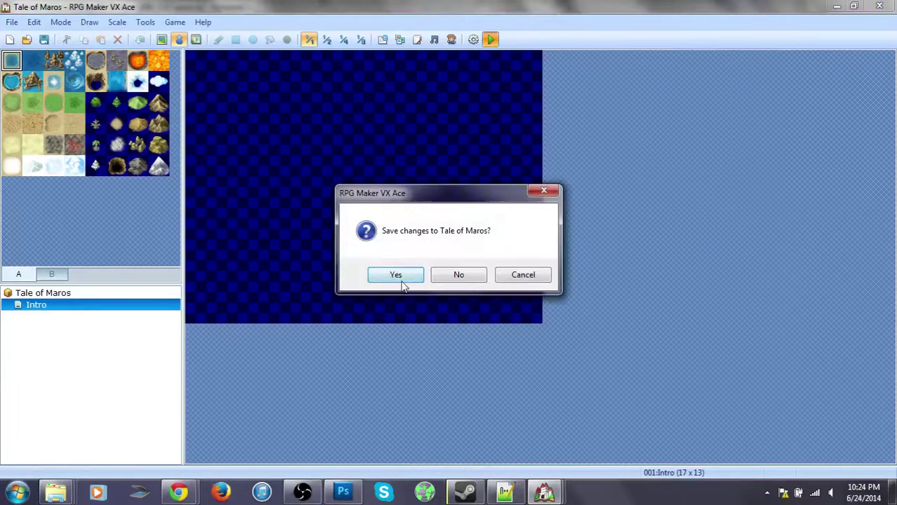
pyautogui.click(399, 275)
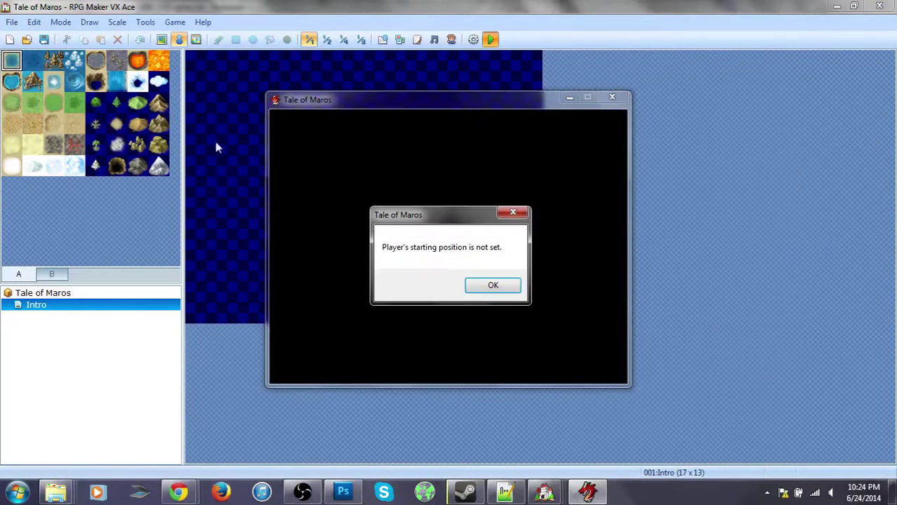
pyautogui.click(480, 283)
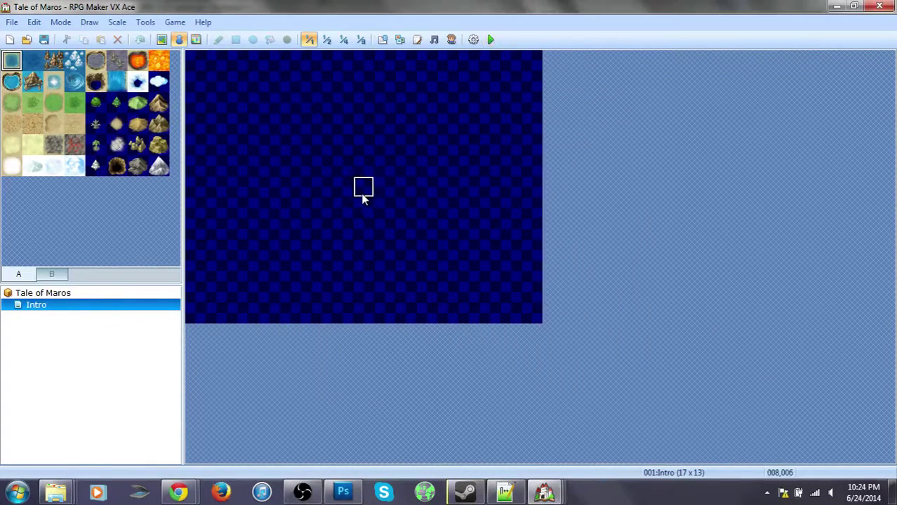
# Set the Intro map's centre tile as the player's starting position
pyautogui.rightClick(361, 193)
pyautogui.moveTo(443, 315)
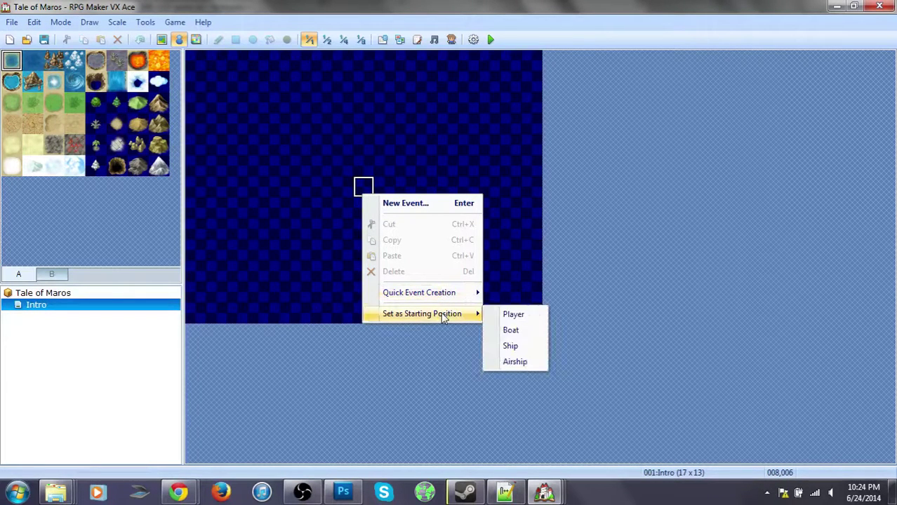
pyautogui.click(514, 313)
# Save and playtest the game, start a New Game, then close the test window
pyautogui.click(490, 40)
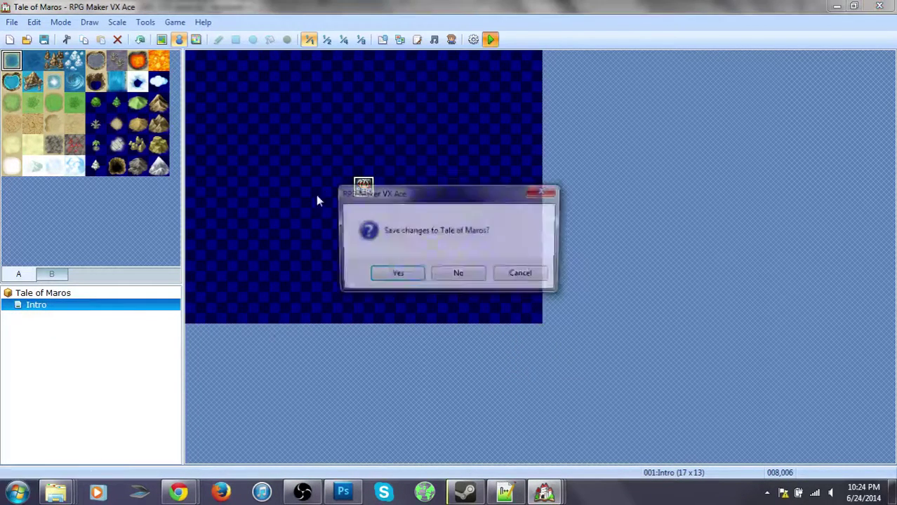
pyautogui.click(410, 276)
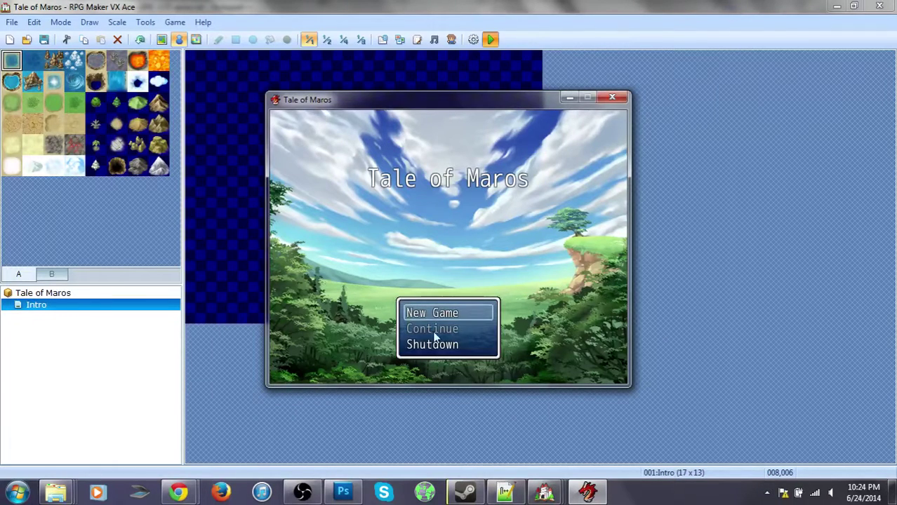
pyautogui.press('Return')
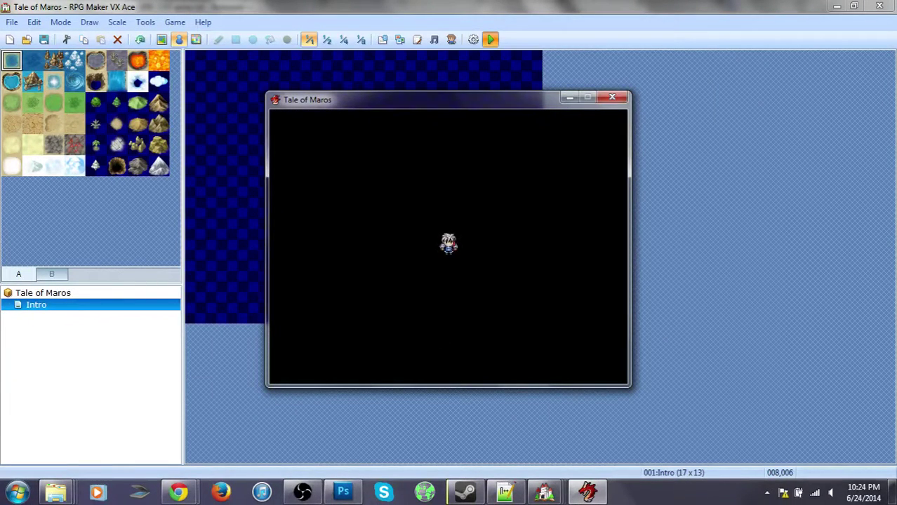
pyautogui.click(612, 97)
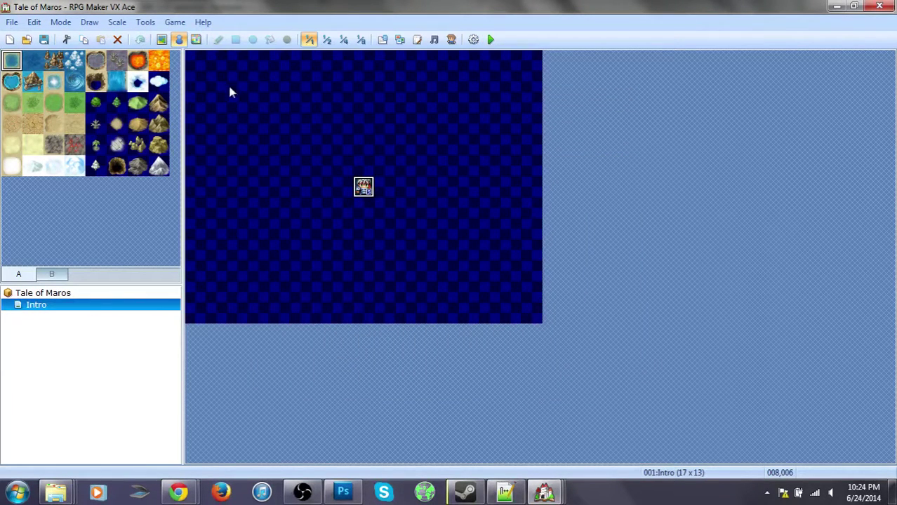
# Open the Script Editor and browse the Modules, Game Objects, Sprites, Windows and Scenes sections
pyautogui.click(417, 39)
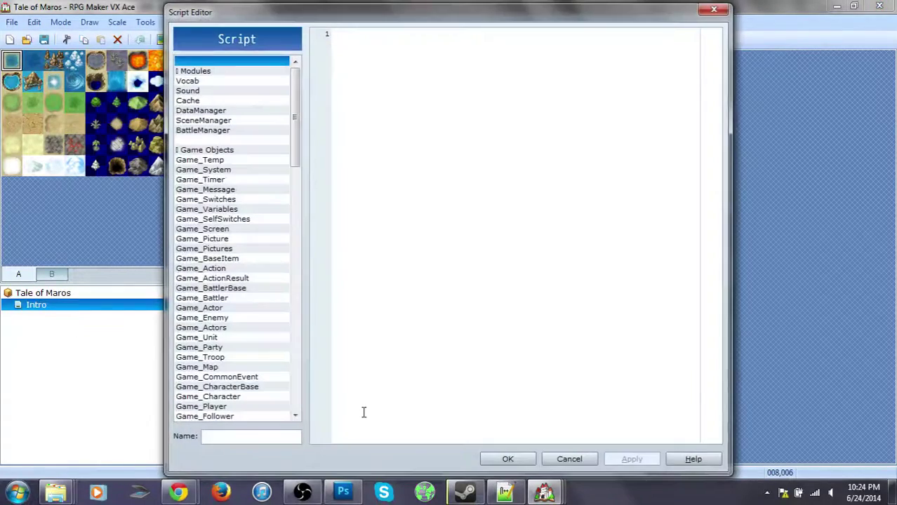
pyautogui.click(240, 376)
pyautogui.scroll(-4, 239, 382)
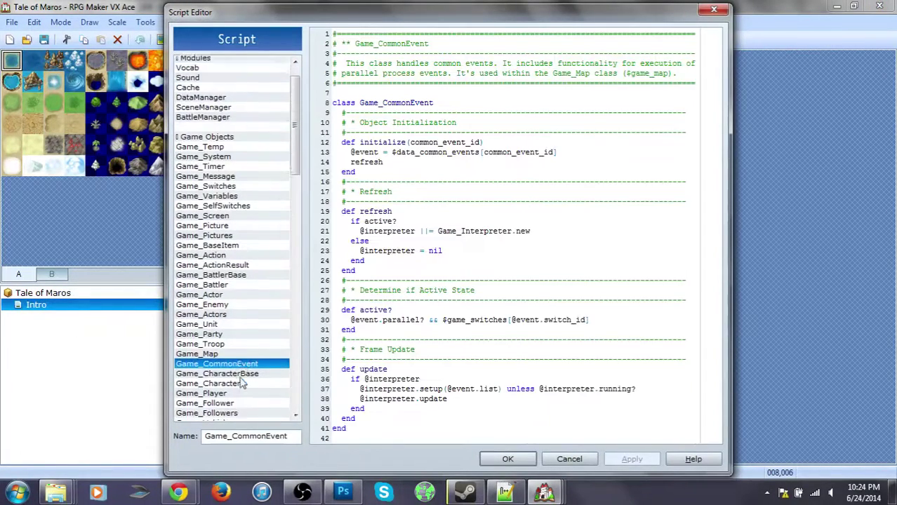
pyautogui.scroll(-9, 239, 386)
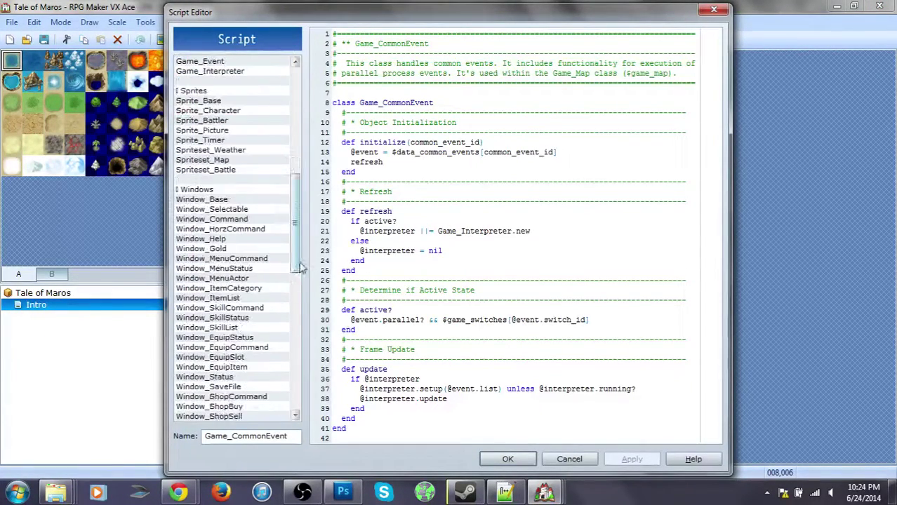
pyautogui.moveTo(295, 282); pyautogui.dragTo(298, 125)
pyautogui.click(230, 71)
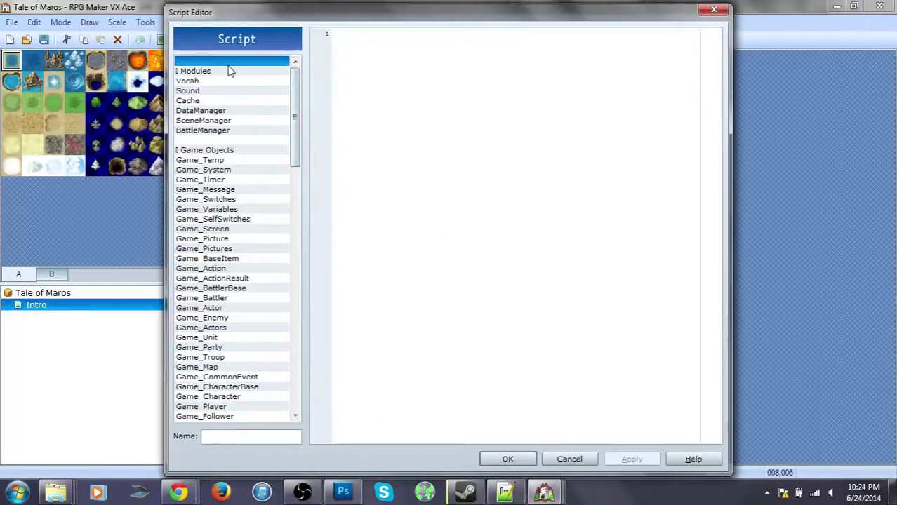
pyautogui.click(216, 150)
pyautogui.scroll(-11, 287, 132)
pyautogui.click(244, 150)
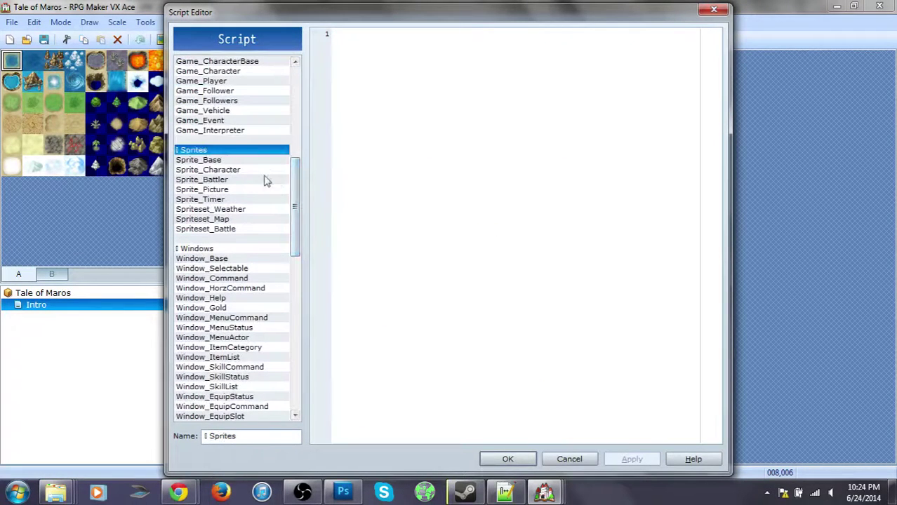
pyautogui.moveTo(296, 196); pyautogui.dragTo(287, 385)
pyautogui.click(211, 121)
pyautogui.click(276, 302)
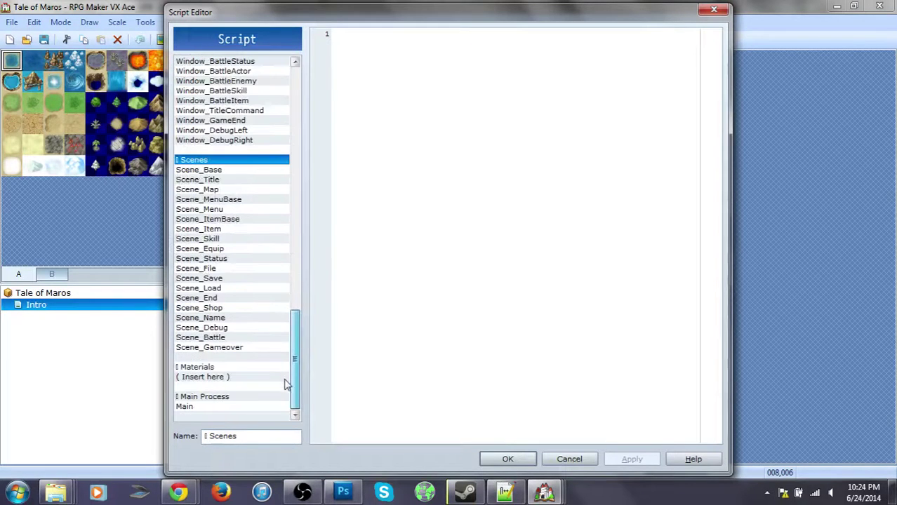
# Insert a new blank script at the ( Insert here ) slot under Materials
pyautogui.rightClick(205, 378)
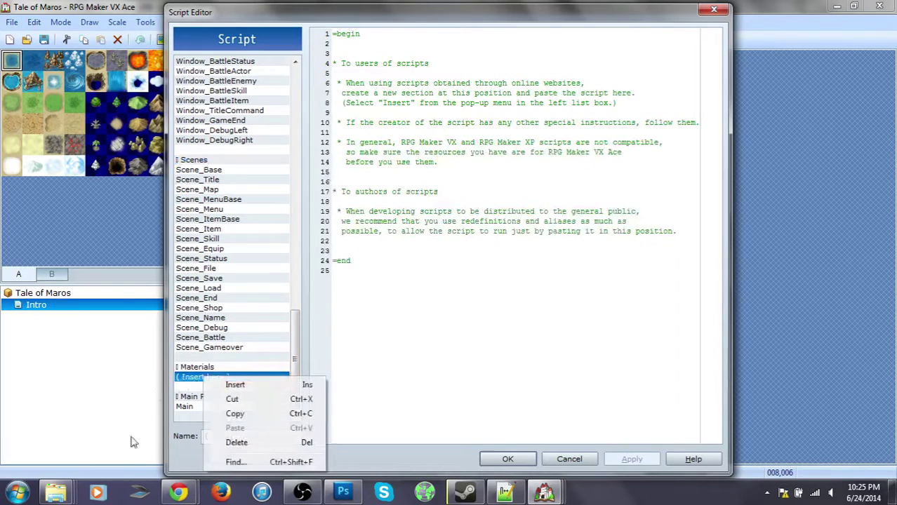
pyautogui.click(238, 384)
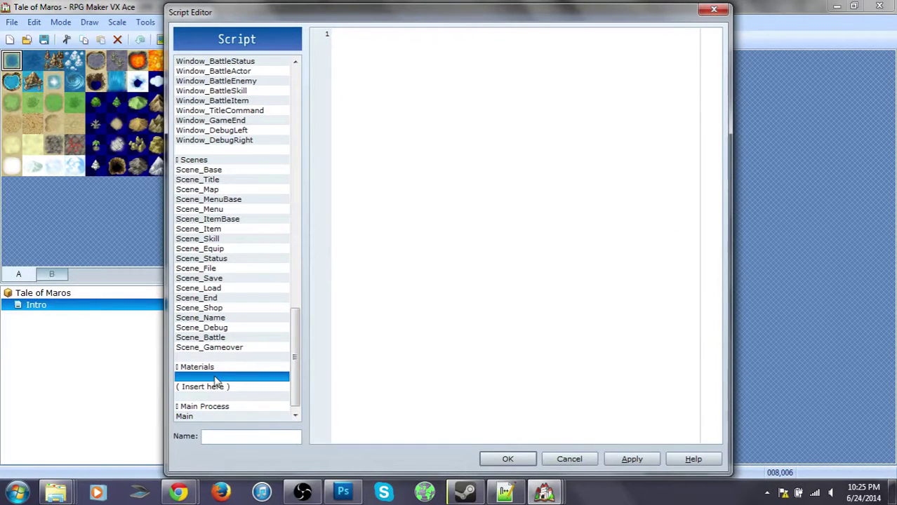
pyautogui.press('Home')
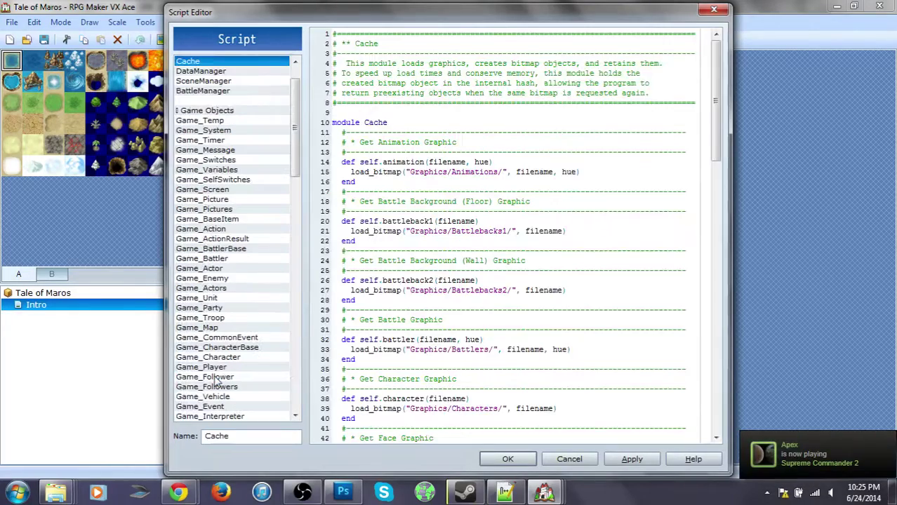
pyautogui.scroll(-20, 218, 372)
# Name the new blank script ***Core System***
pyautogui.click(211, 366)
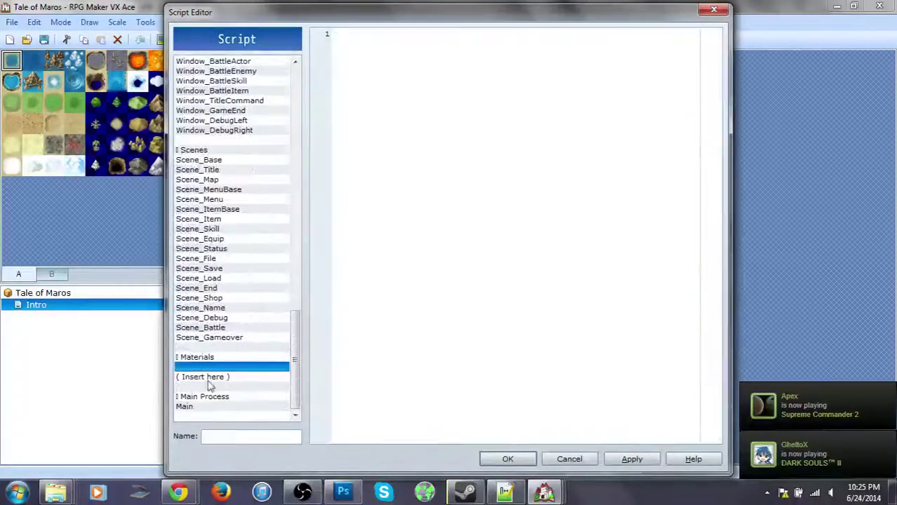
pyautogui.click(226, 436)
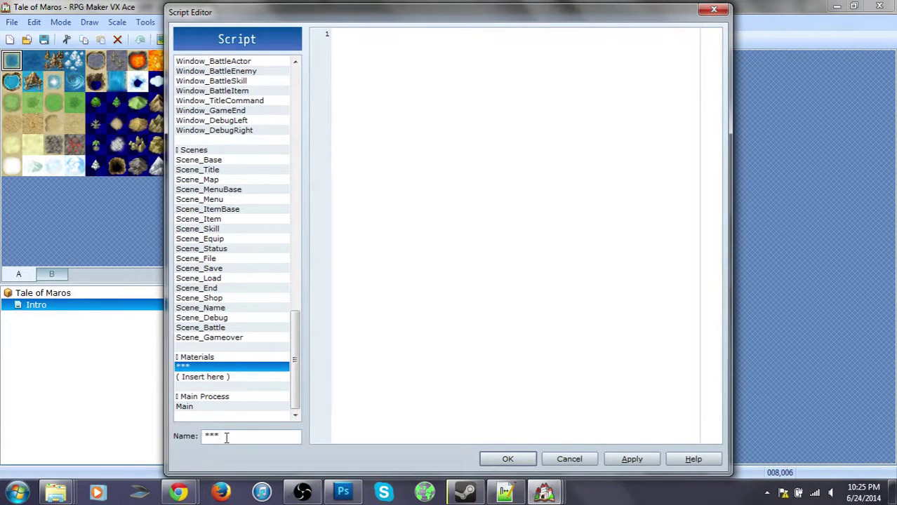
pyautogui.write('Core System')
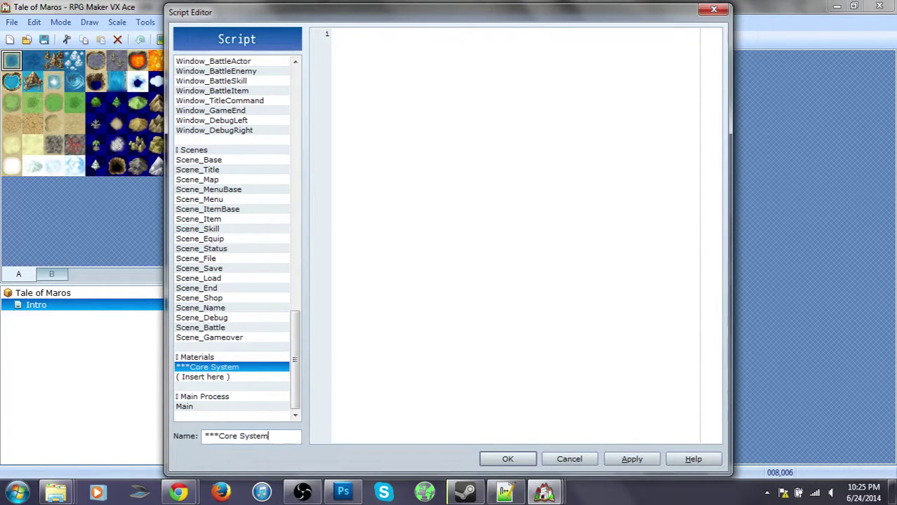
pyautogui.write('**')
# Insert another blank script below it and name it Resolution Change
pyautogui.rightClick(229, 377)
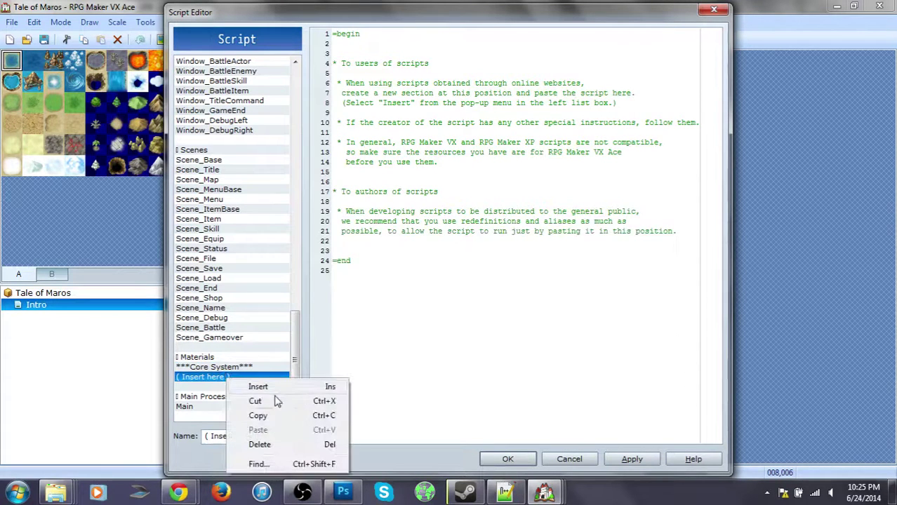
pyautogui.click(273, 387)
pyautogui.click(225, 433)
pyautogui.write('Resolution Change')
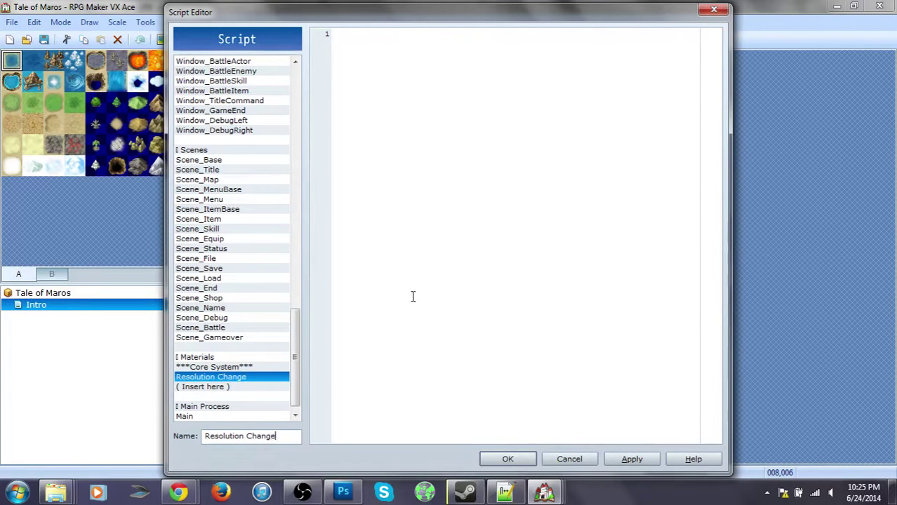
# In the Tale of Maros Demo project, open the Resolution Change script and select its resize_screen line
pyautogui.click(544, 492)
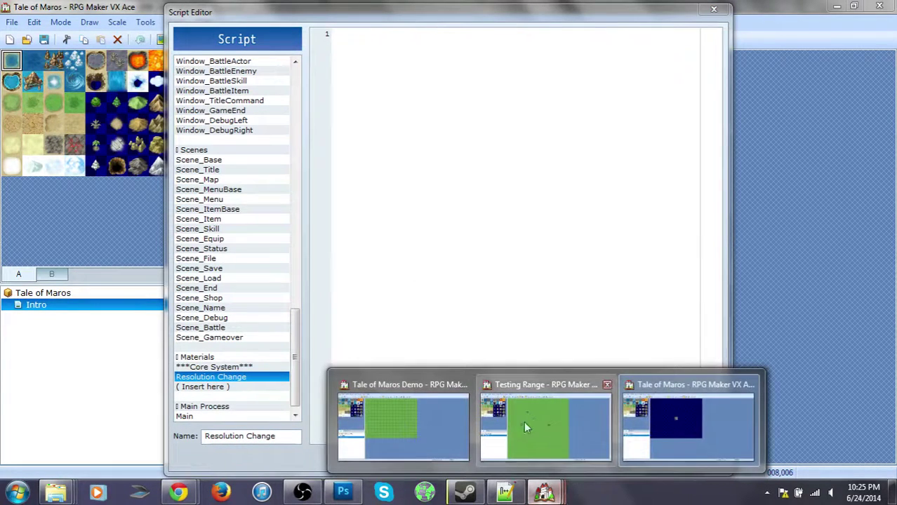
pyautogui.click(439, 426)
pyautogui.click(421, 37)
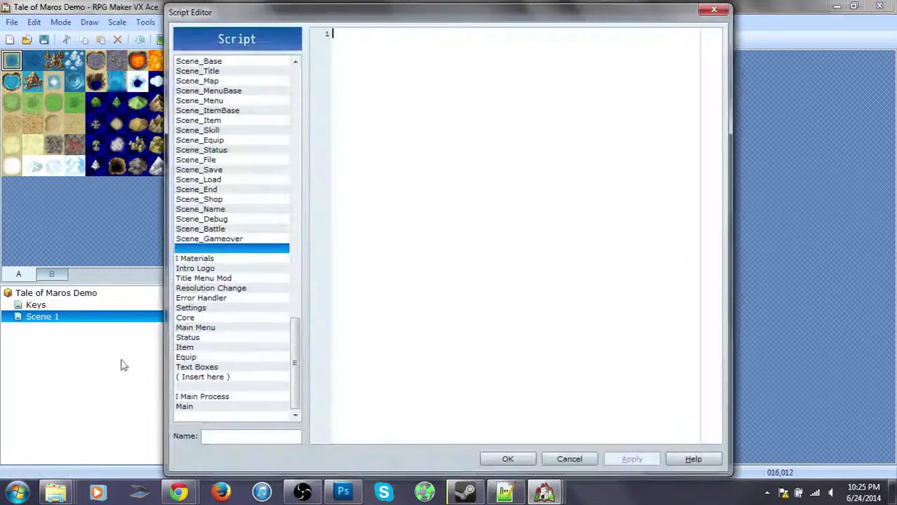
pyautogui.click(215, 338)
pyautogui.click(210, 279)
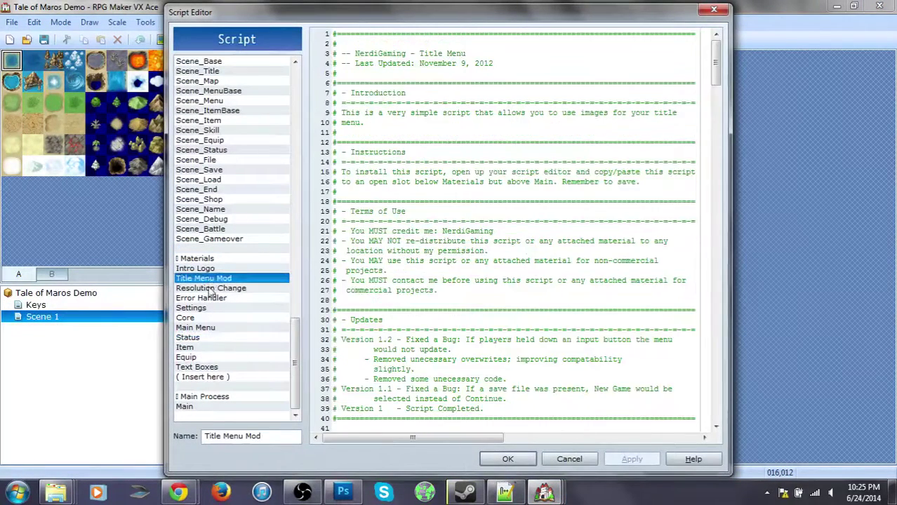
pyautogui.click(210, 288)
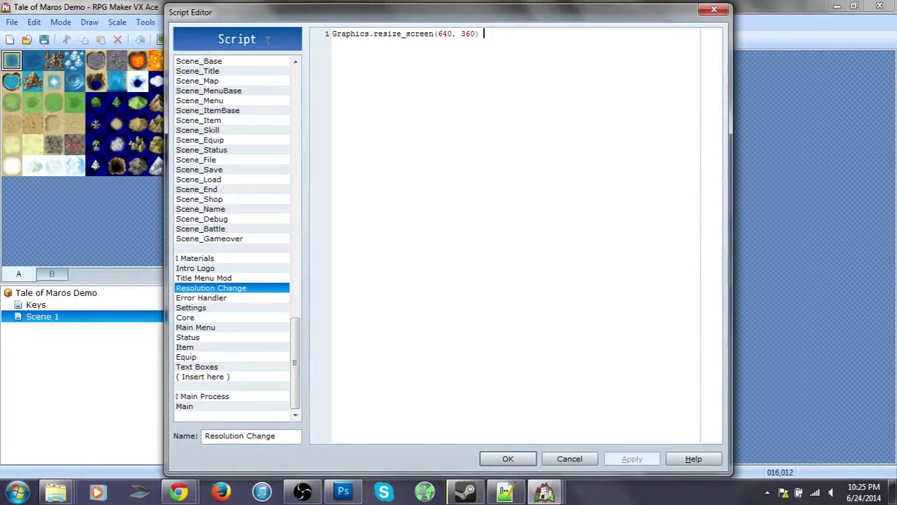
pyautogui.hotkey('ctrl', 'a')
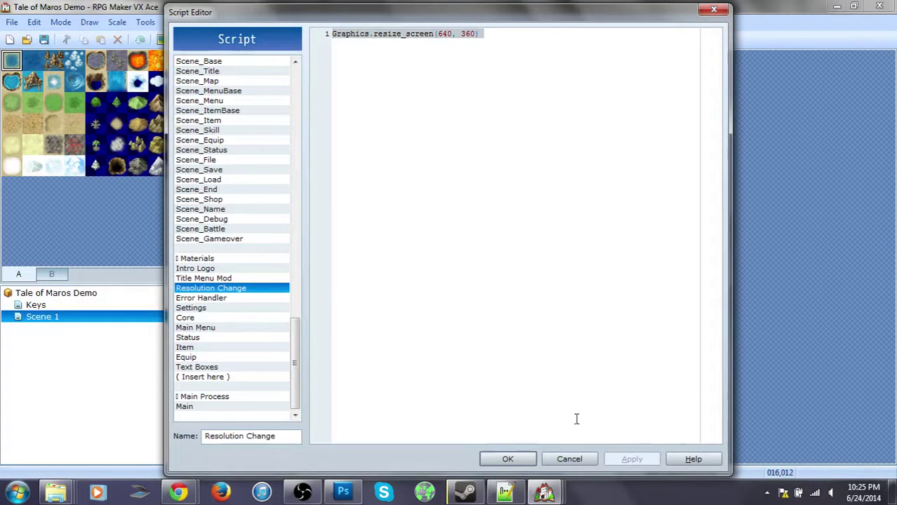
pyautogui.click(544, 493)
# Paste Graphics.resize_screen(640, 360) into Tale of Maros's empty Resolution Change script
pyautogui.click(662, 424)
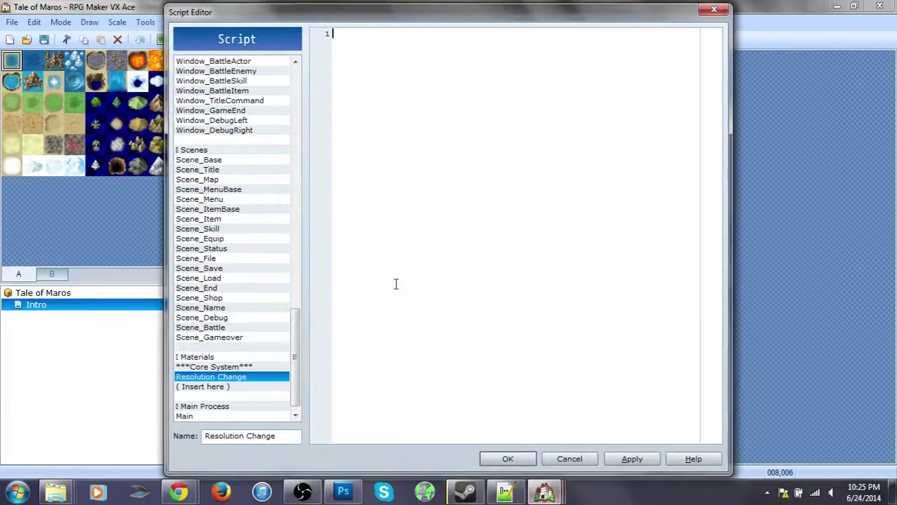
pyautogui.click(346, 111)
pyautogui.hotkey('ctrl', 'v')
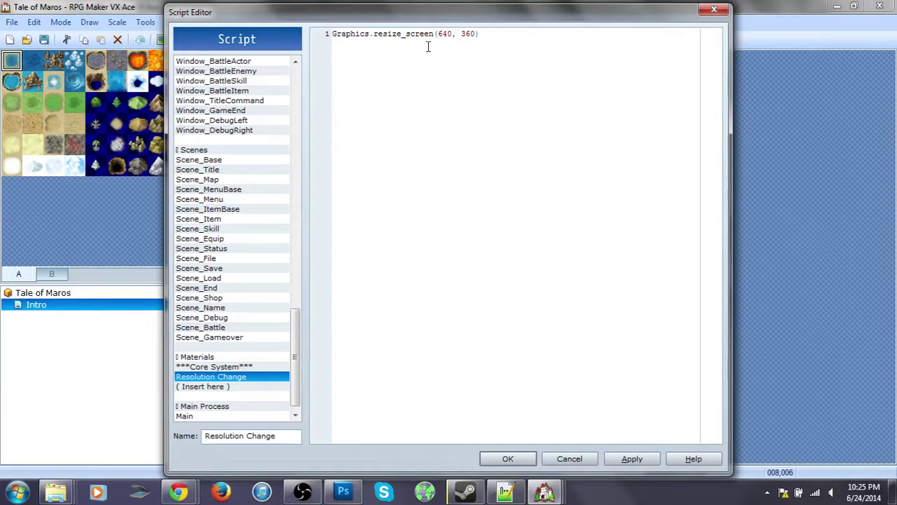
# Highlight resize_screen and the width 640 and height 360 values to point them out
pyautogui.doubleClick(383, 34)
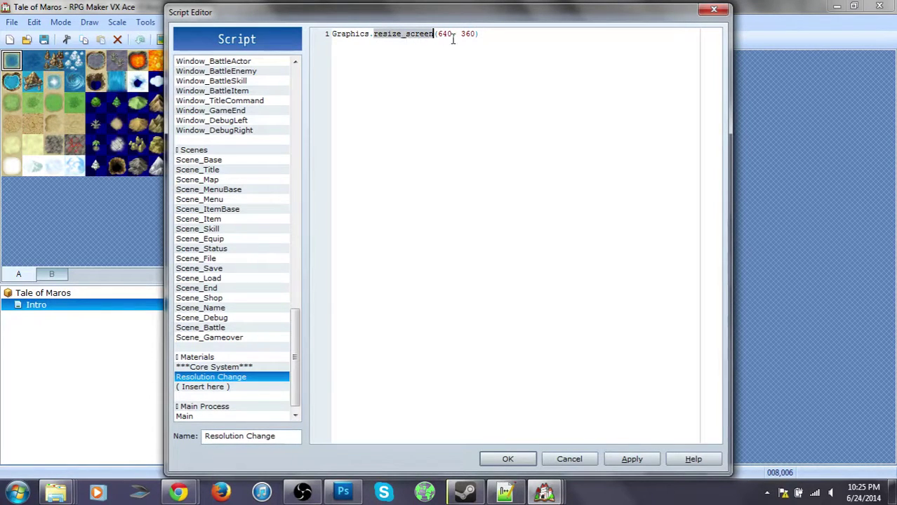
pyautogui.click(345, 93)
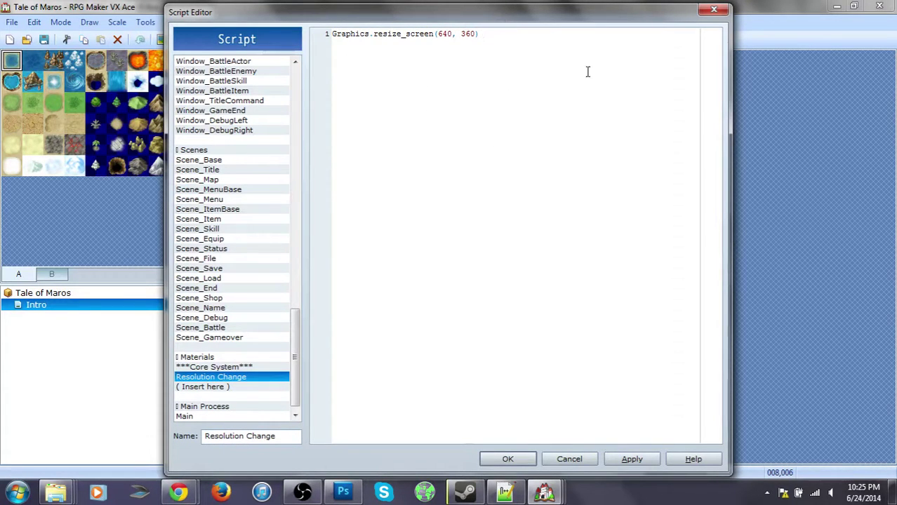
pyautogui.doubleClick(449, 34)
pyautogui.doubleClick(468, 34)
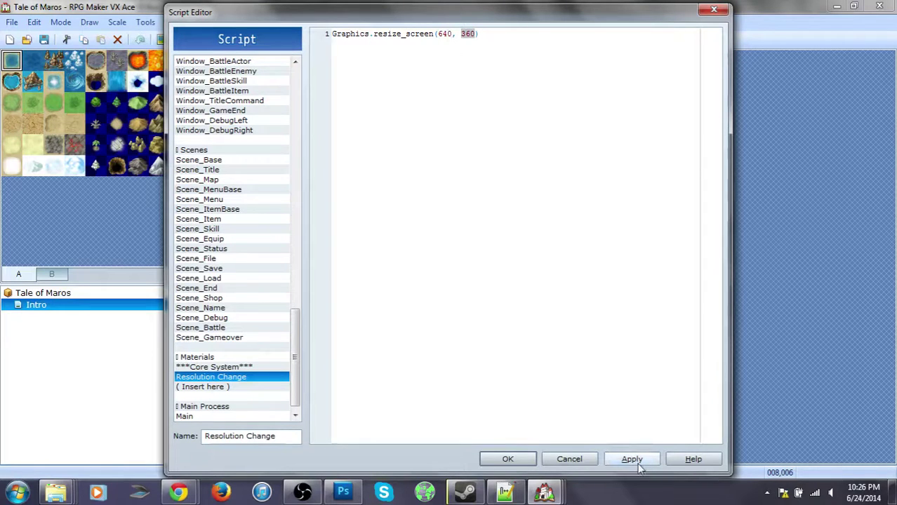
# Apply the script changes with OK, then save the project and start a playtest
pyautogui.click(508, 460)
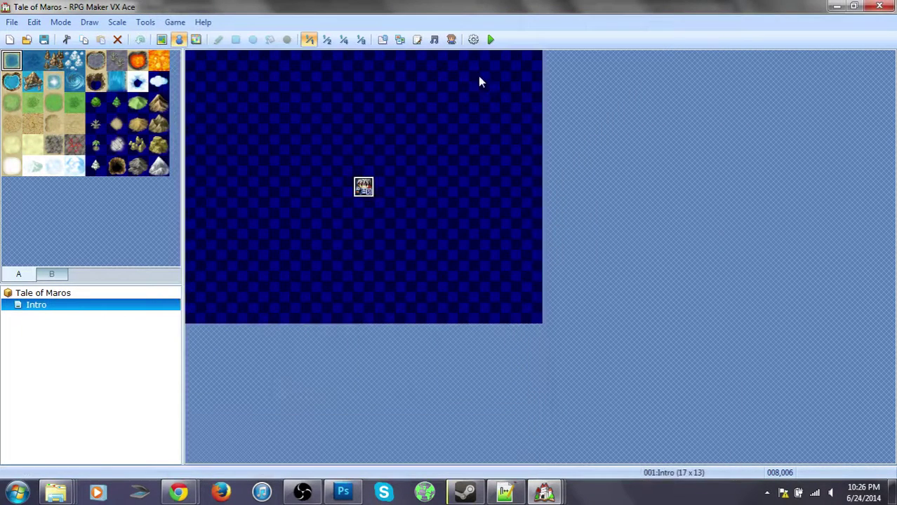
pyautogui.click(490, 41)
pyautogui.click(410, 275)
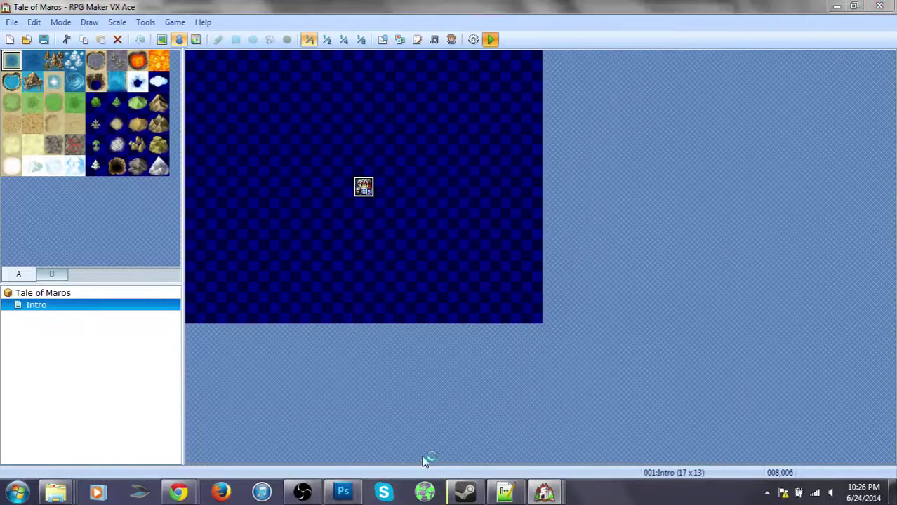